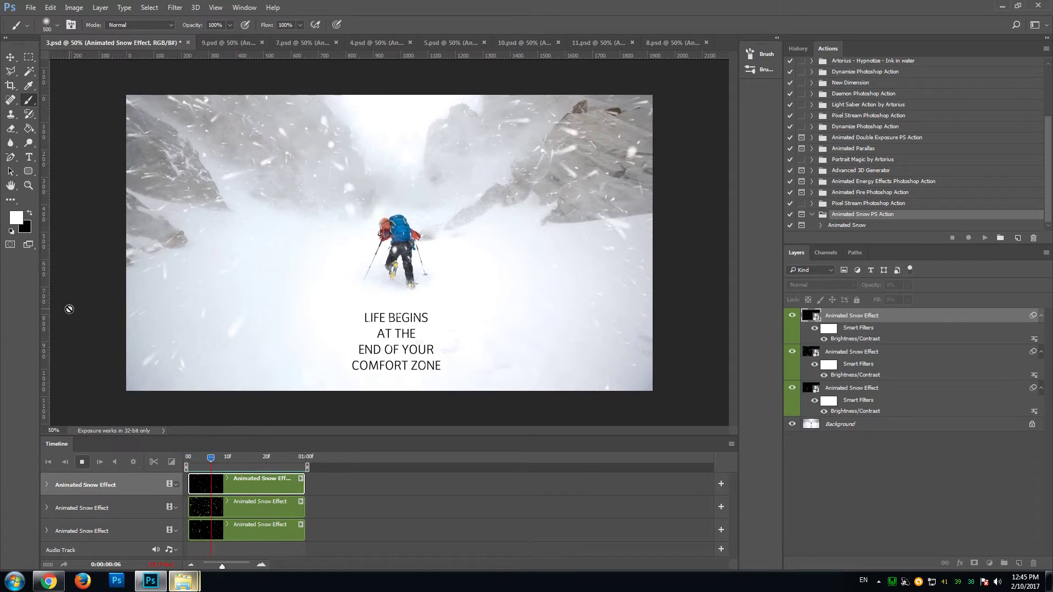
left_click(82, 462)
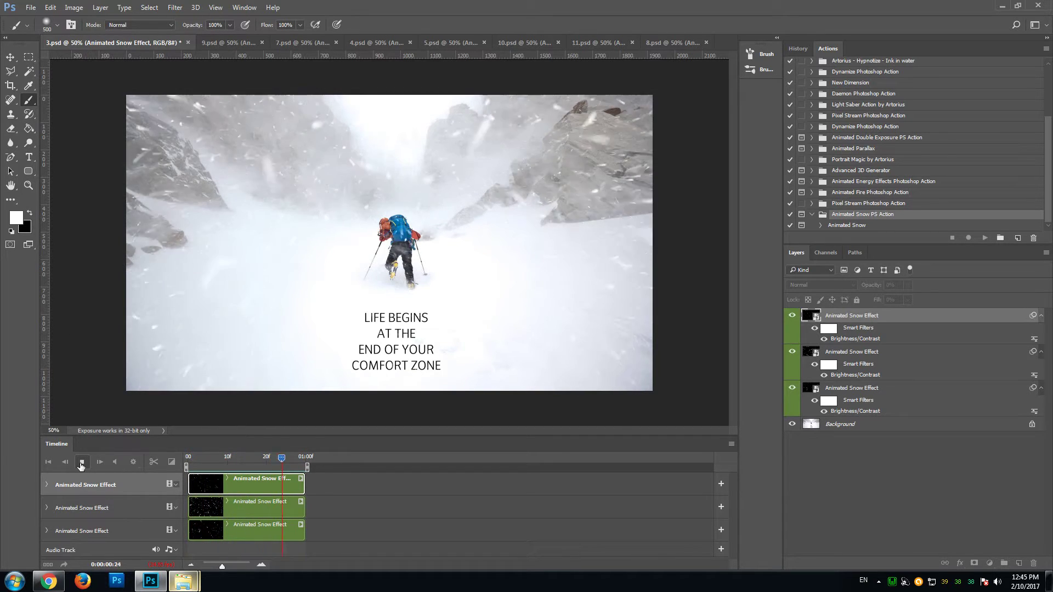
left_click(83, 462)
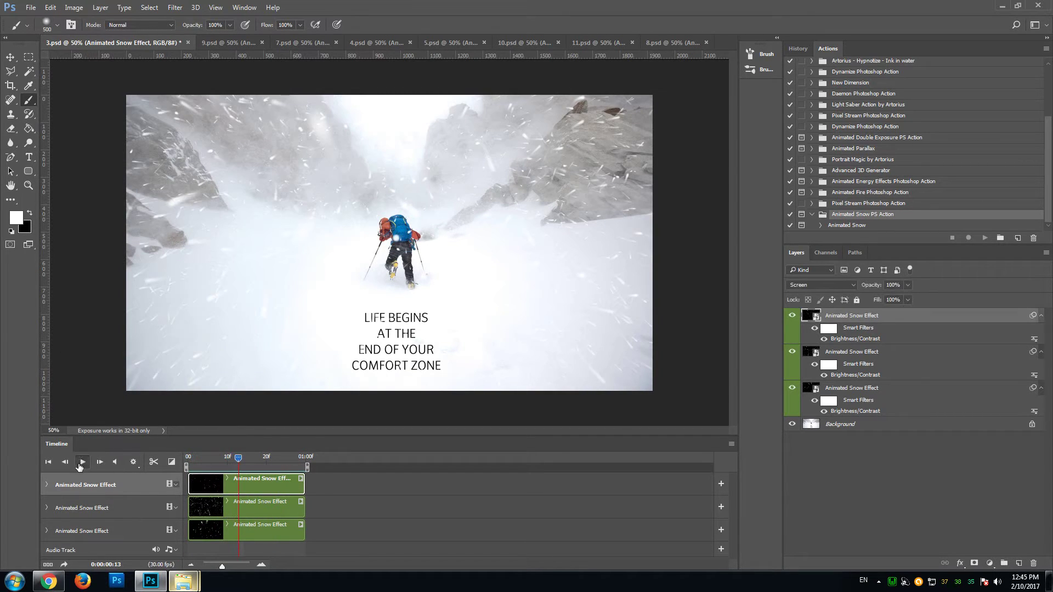
left_click(81, 462)
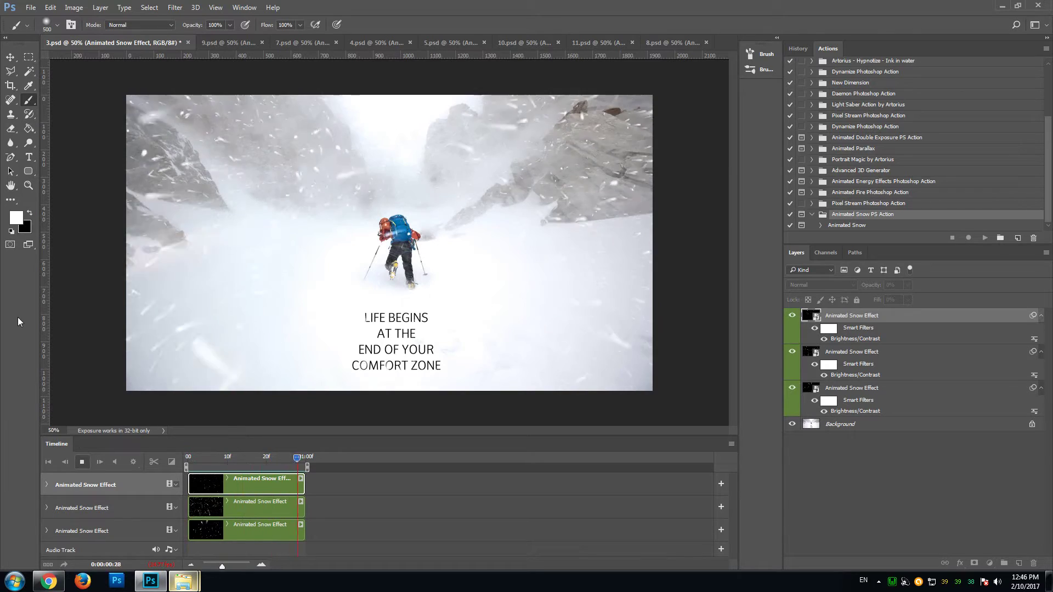
left_click(83, 464)
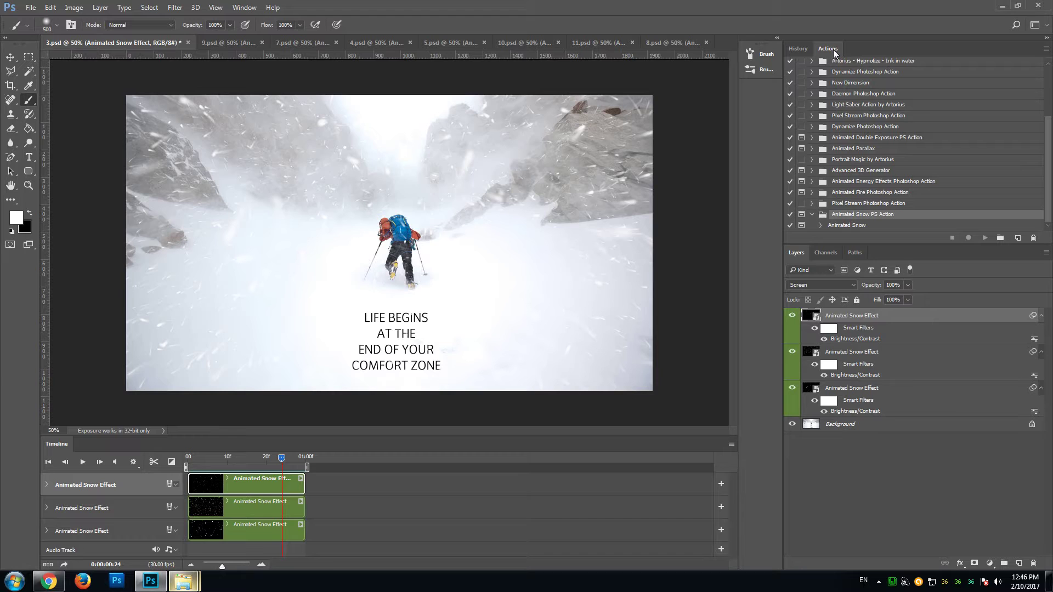
Step: Load a second copy of Animated Snow PS Action.atn from the Final folder into the Actions panel
left_click(244, 8)
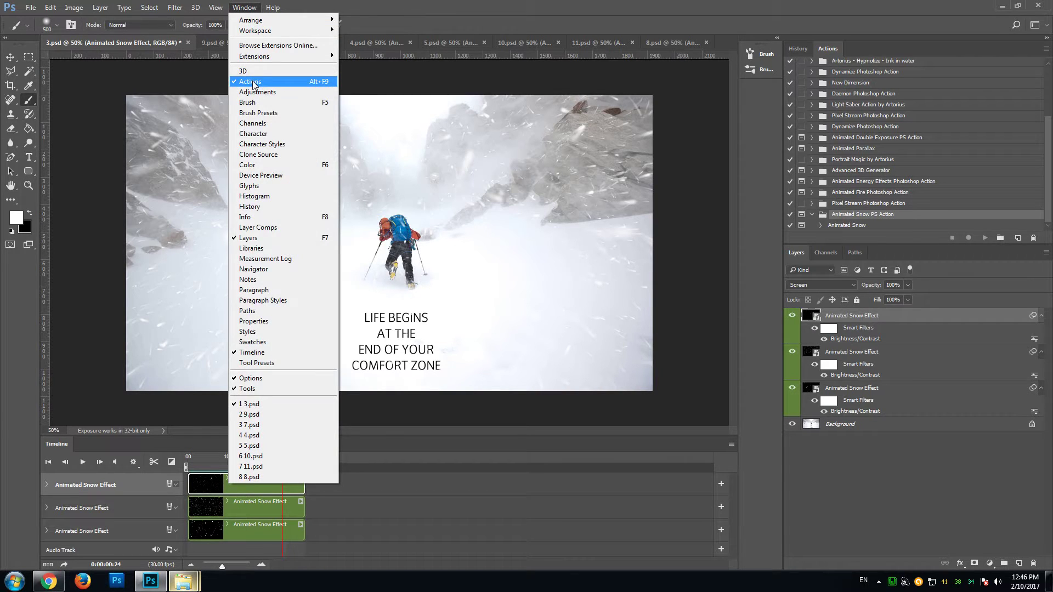
left_click(606, 5)
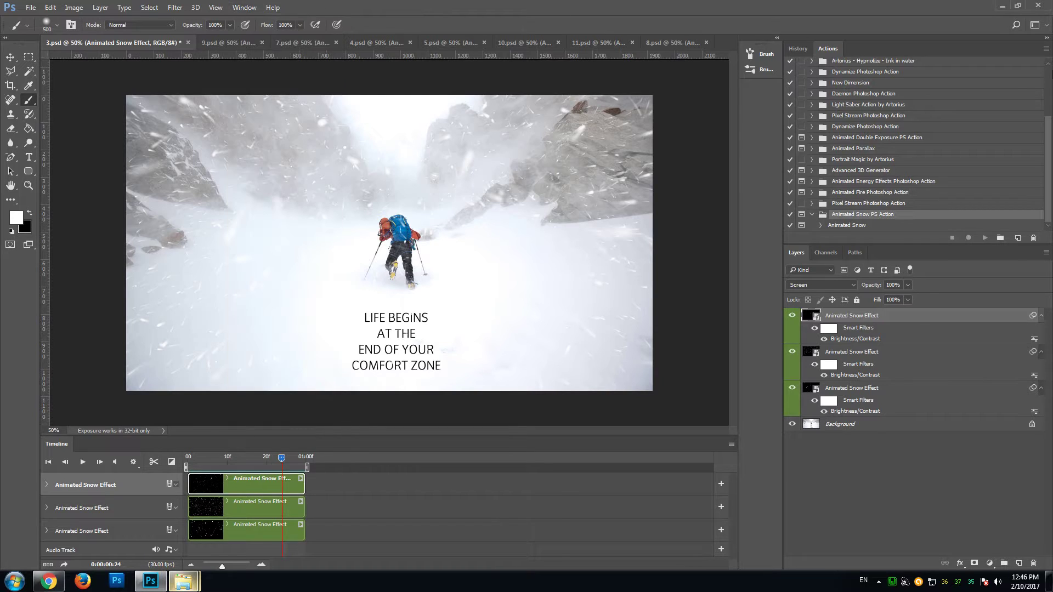
left_click(1045, 48)
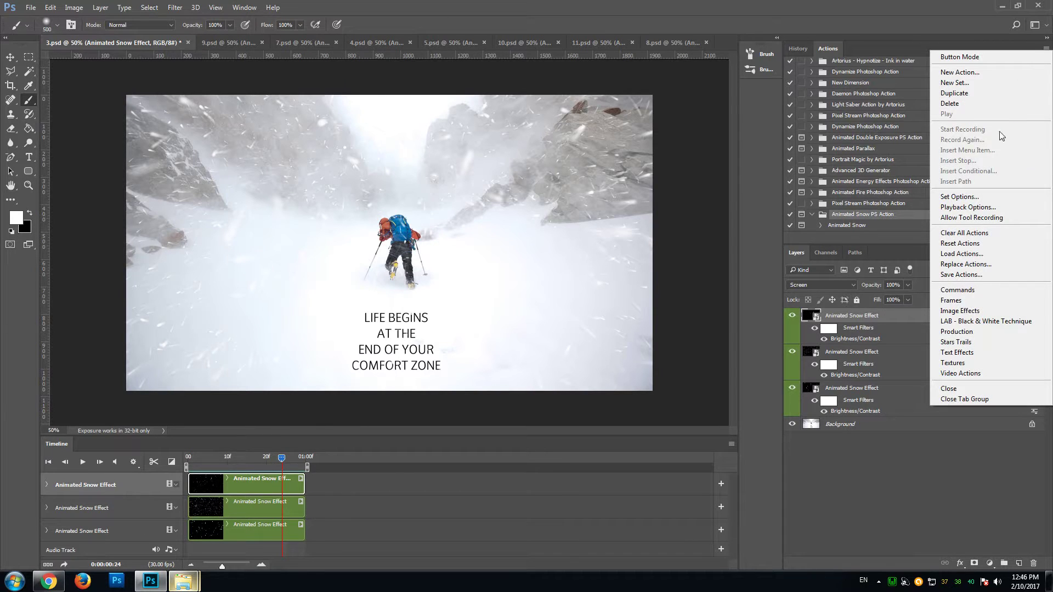
left_click(973, 255)
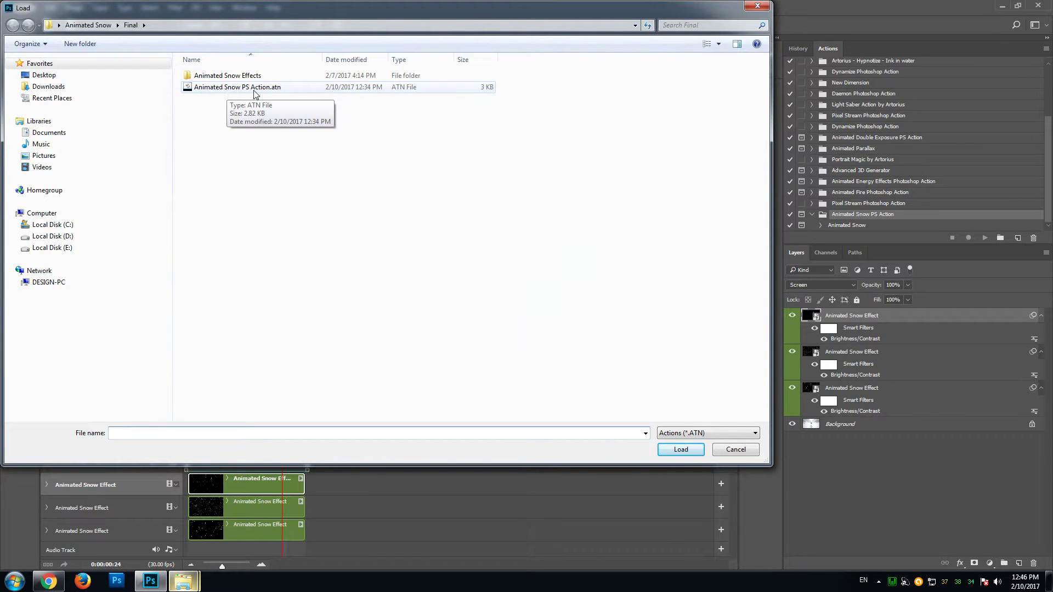
double_click(272, 87)
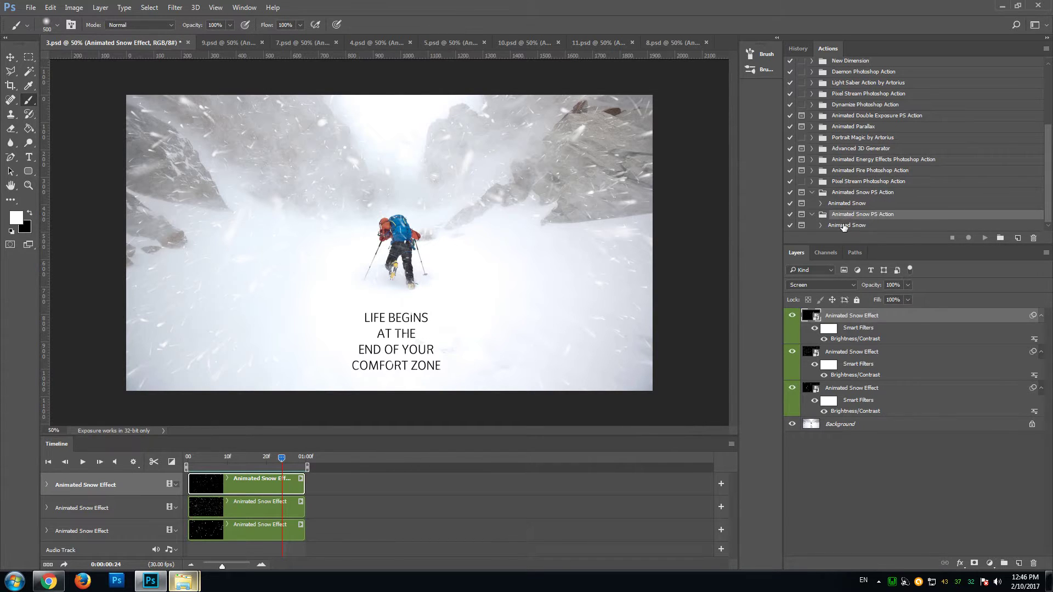
Step: Select the Animated Snow action and delete the three existing Animated Snow Effect layers
left_click(866, 226)
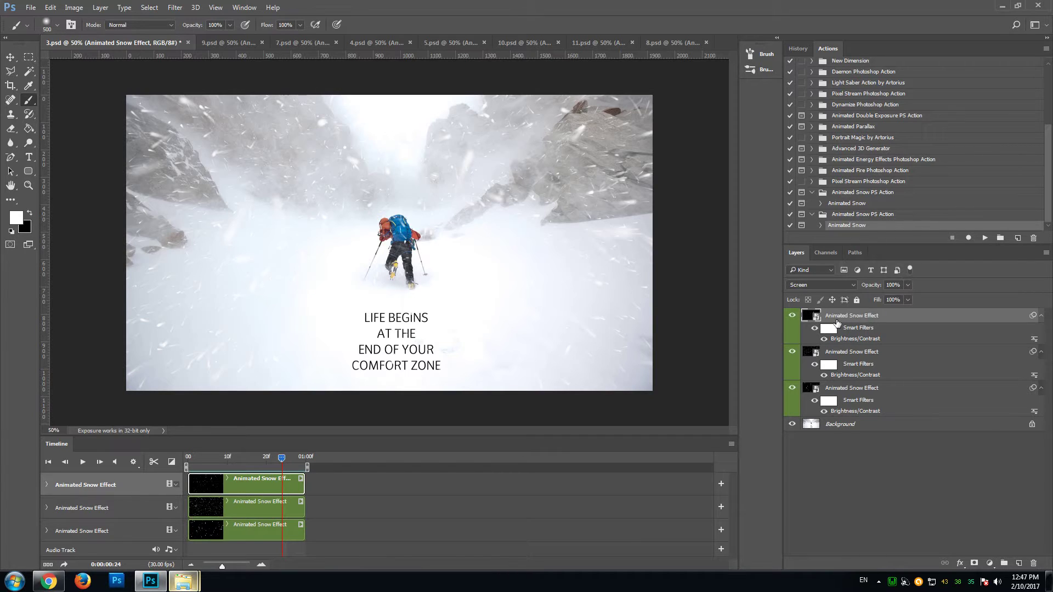
key("Delete")
key("Delete")
key("Delete")
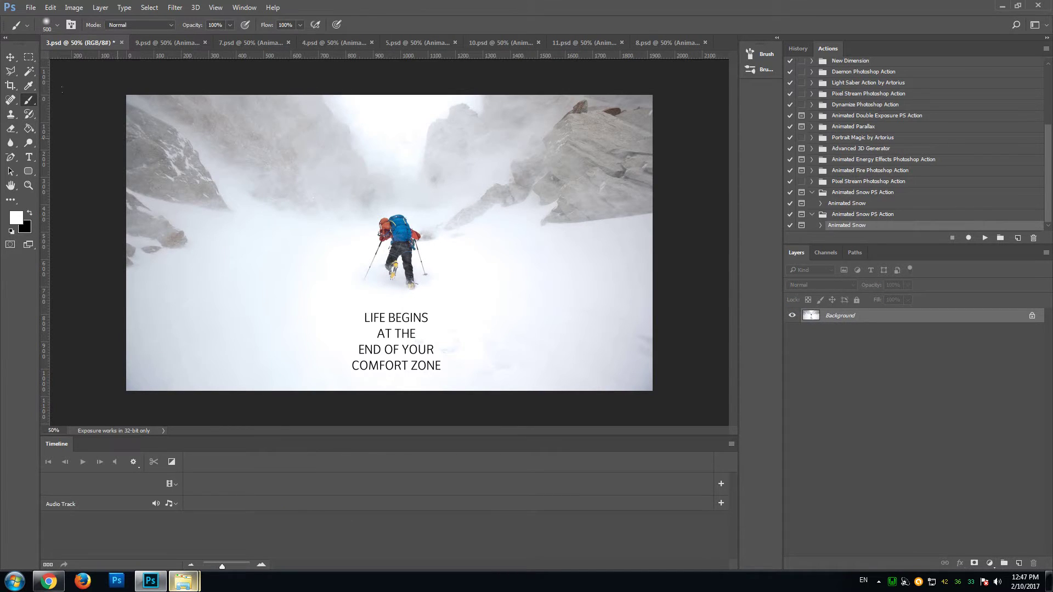
Step: Switch to the Move tool
left_click(10, 57)
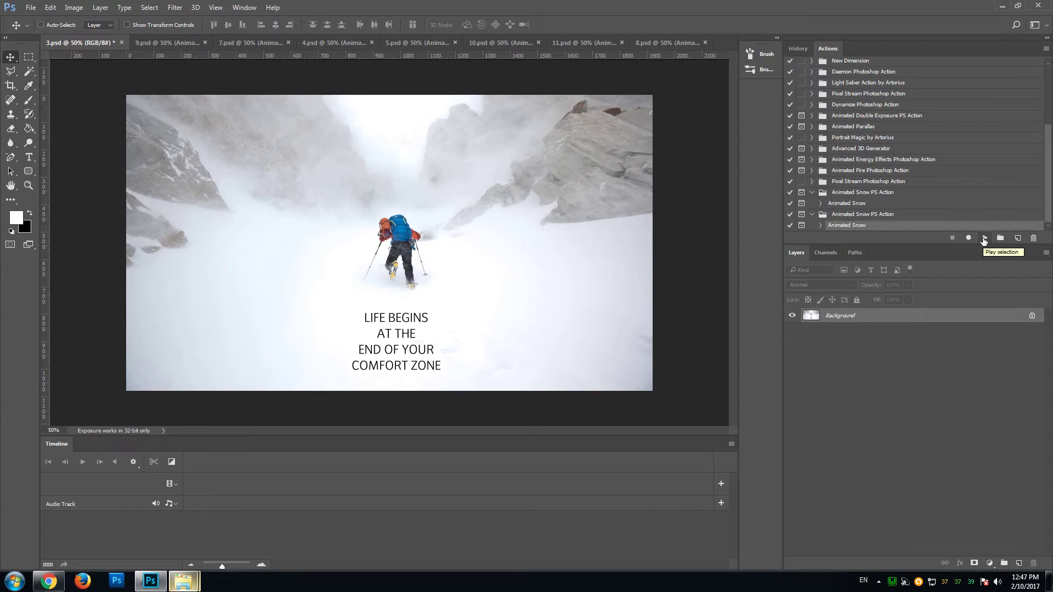
Step: Run the Animated Snow action and browse the Open dialog to the Animated Snow Effects folder
left_click(985, 238)
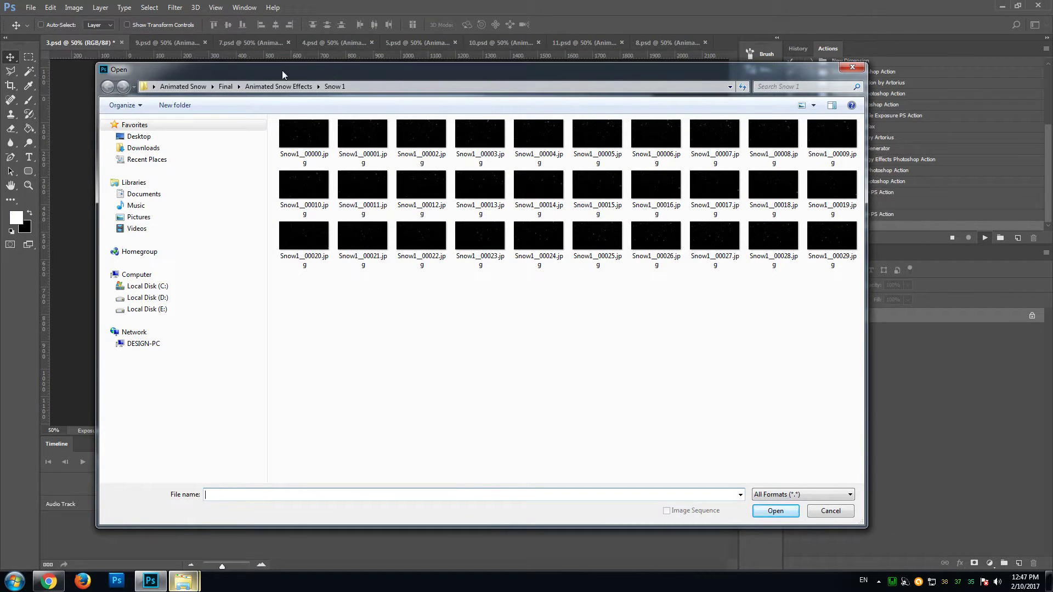
left_click(226, 87)
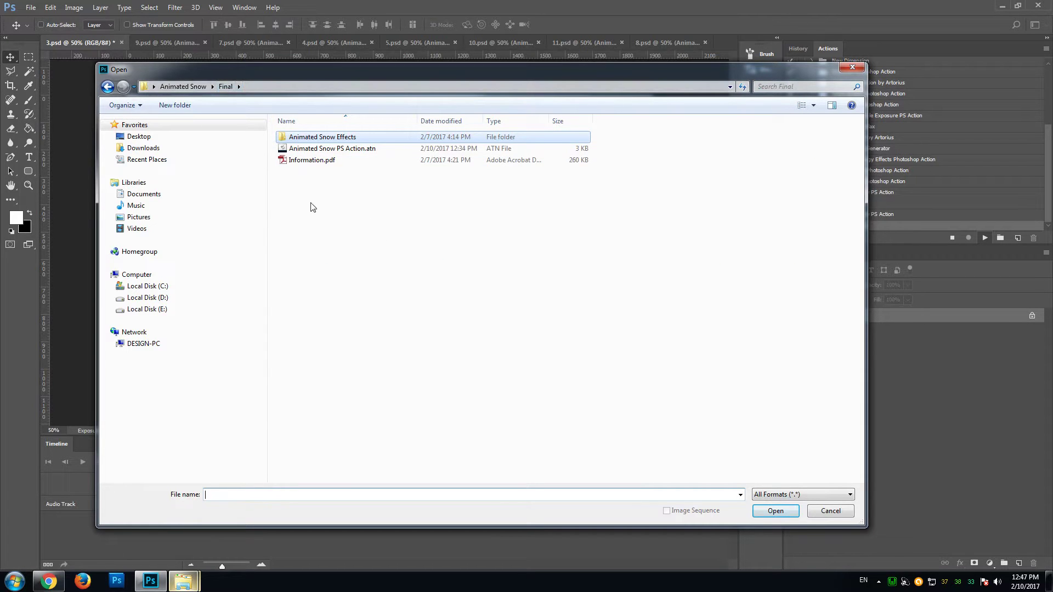
left_click(301, 136)
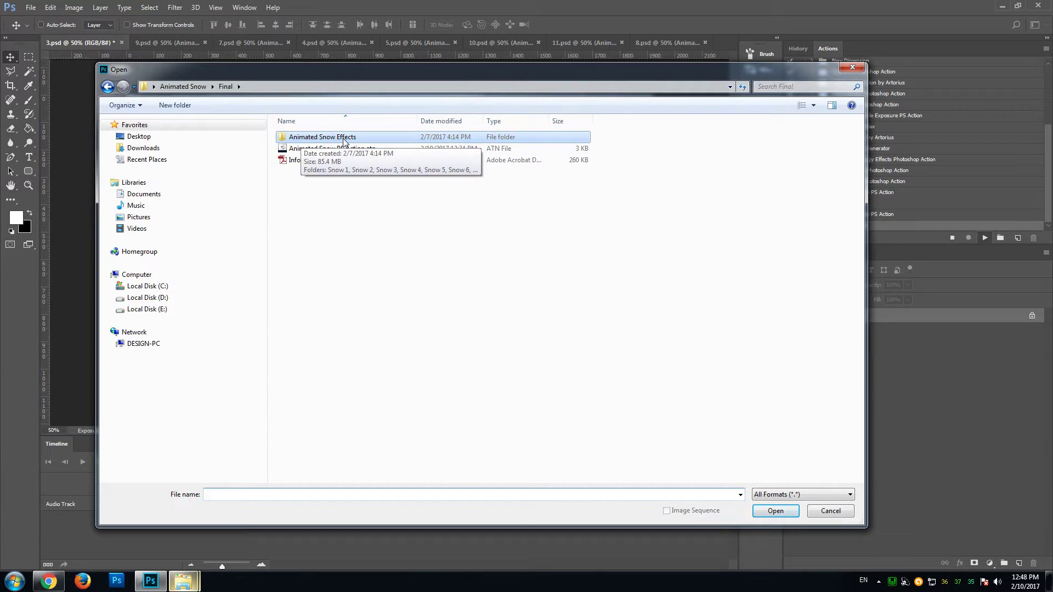
double_click(343, 138)
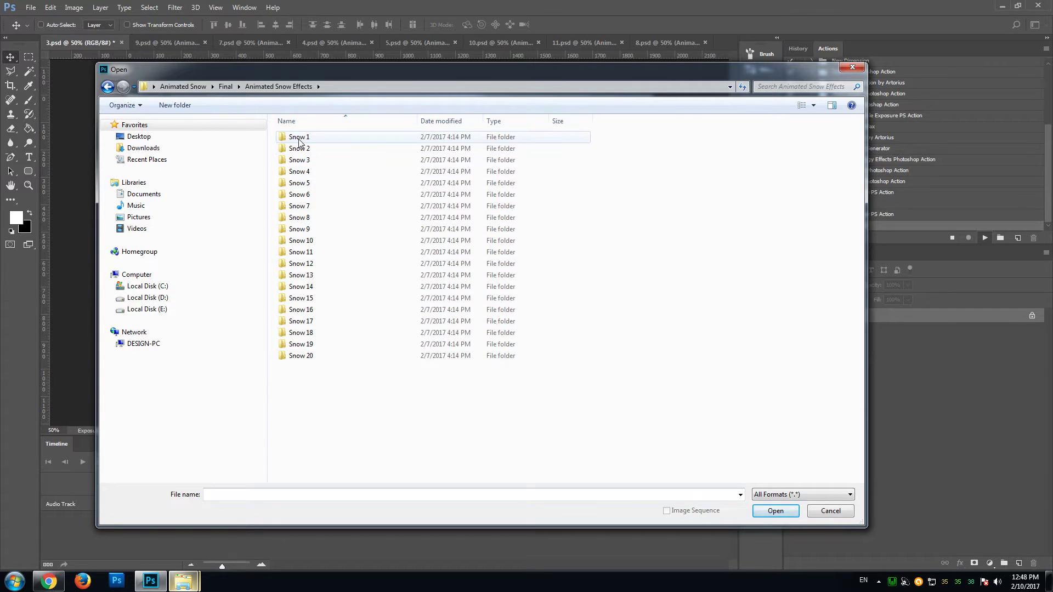
mouse_move(299, 142)
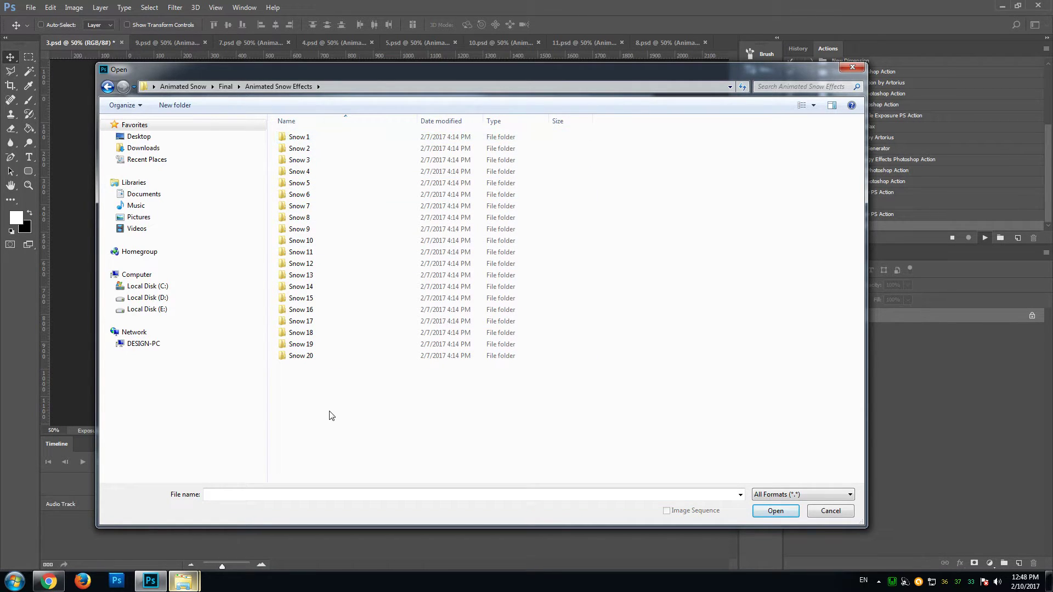
left_click_drag(295, 71, 388, 79)
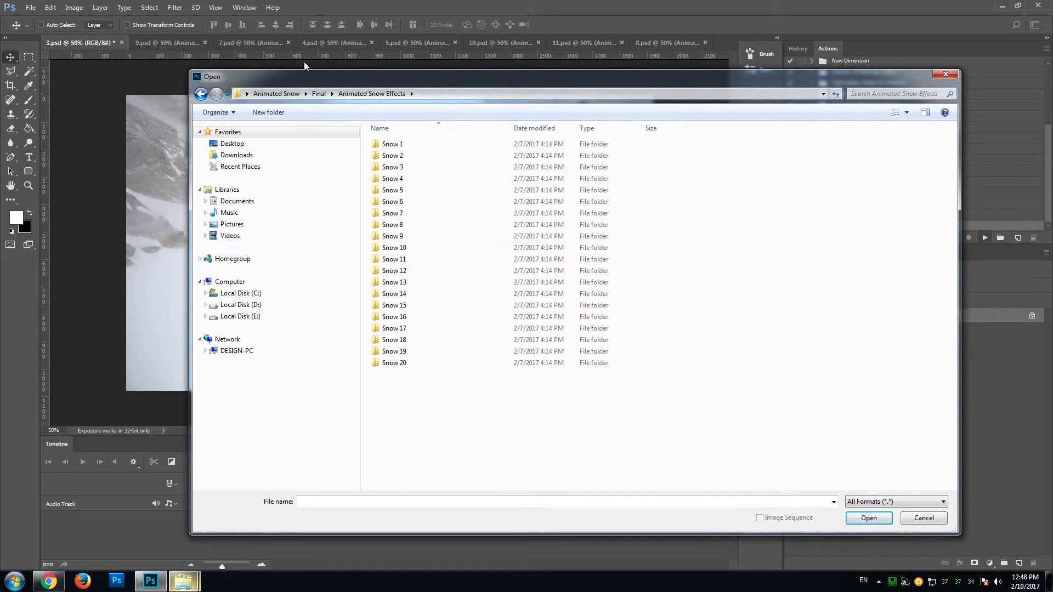
left_click_drag(292, 78, 383, 82)
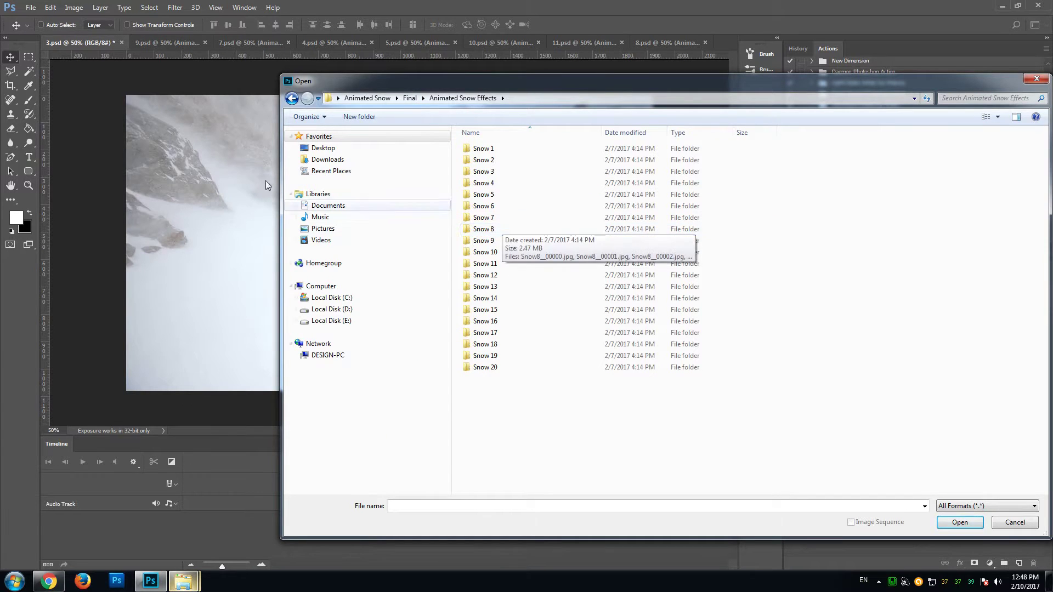
double_click(490, 230)
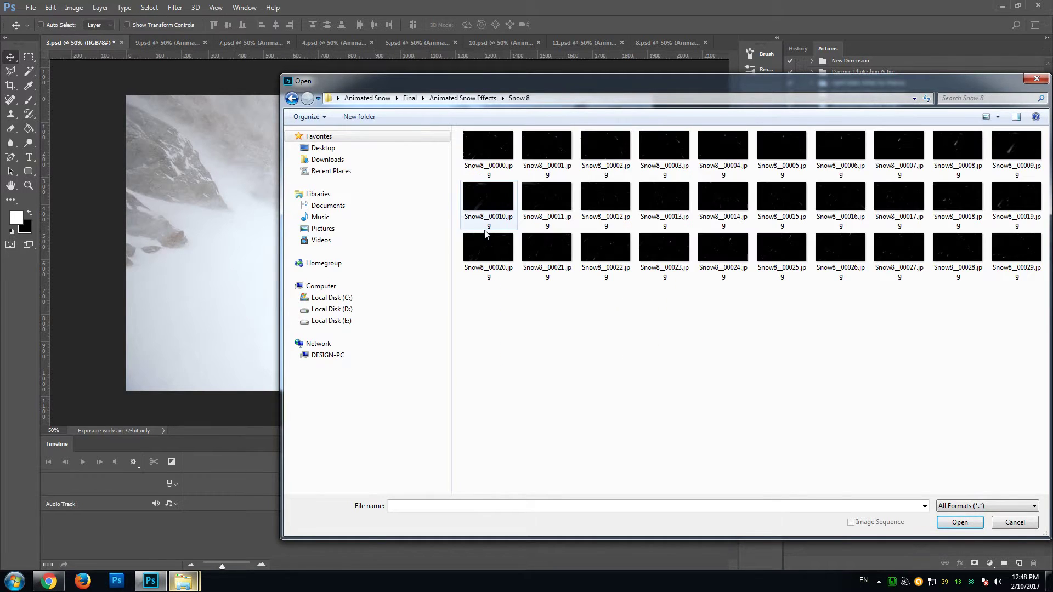
left_click_drag(528, 82, 462, 80)
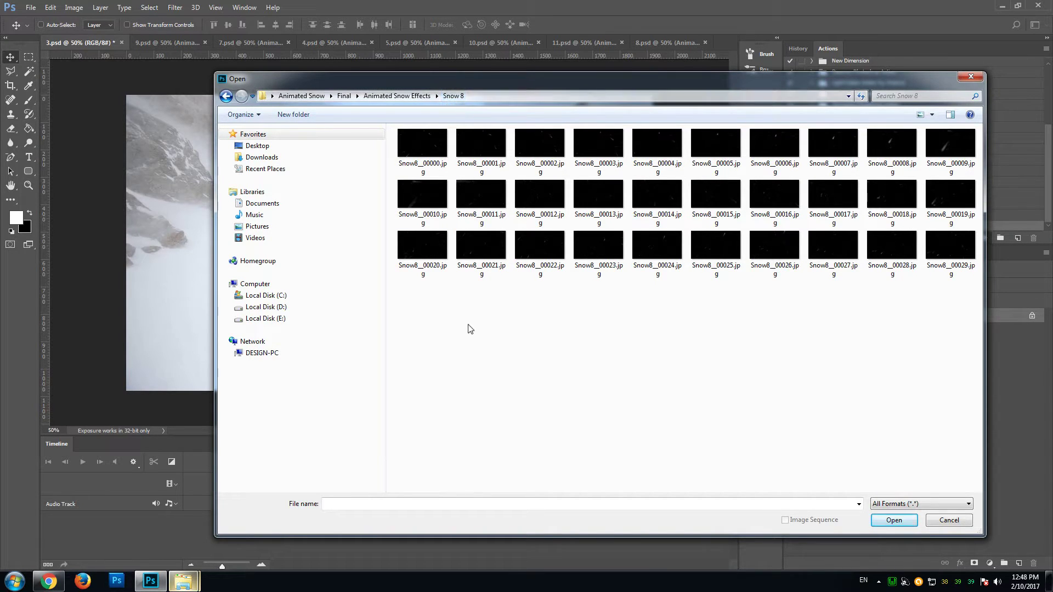
left_click_drag(478, 81, 436, 77)
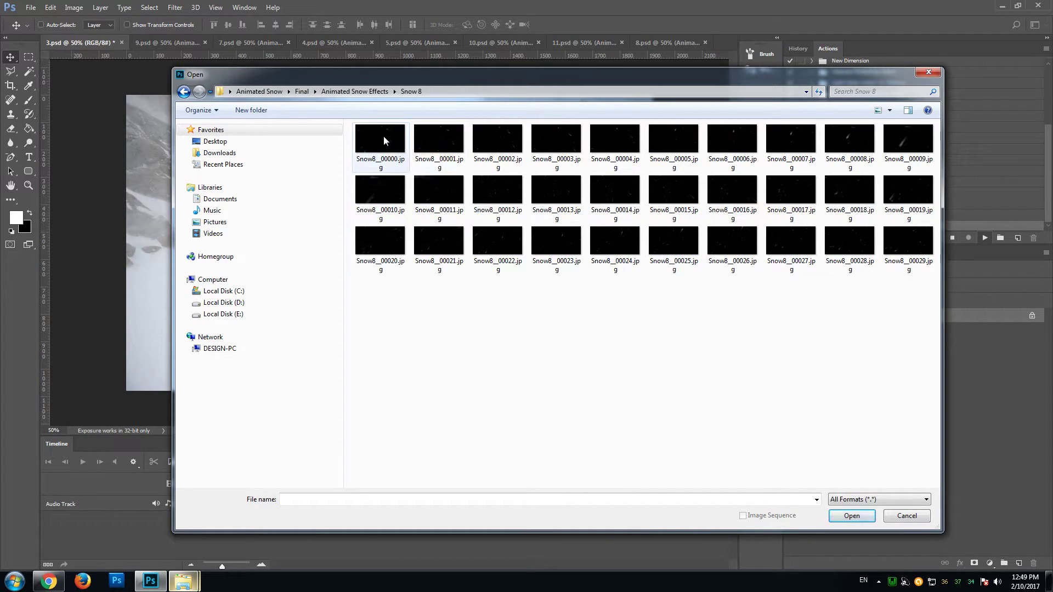
left_click_drag(397, 77, 366, 66)
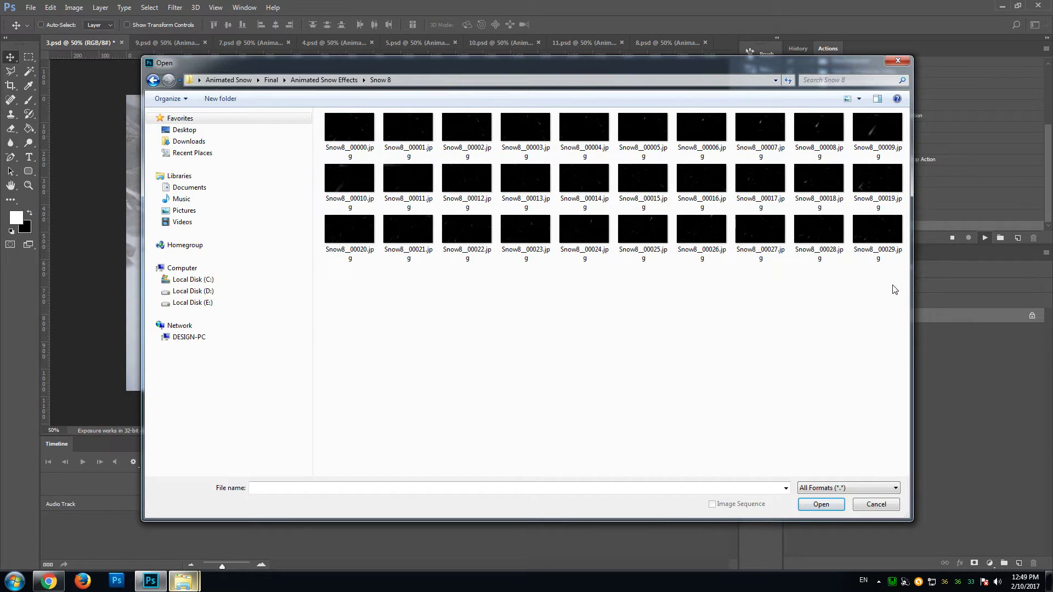
left_click_drag(497, 65, 473, 72)
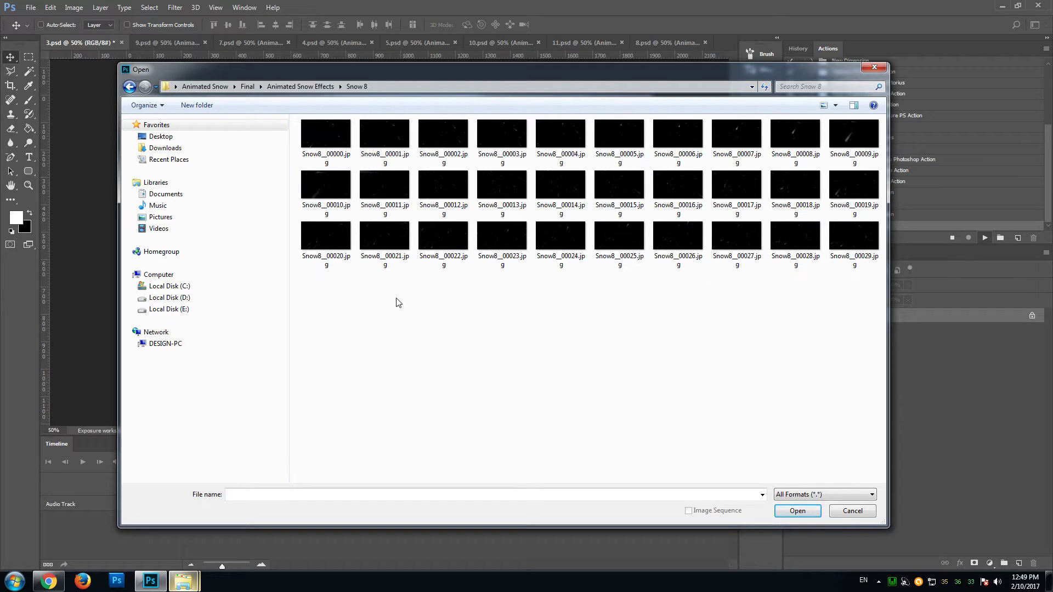
Step: Open Snow8_00000.jpg as an image sequence to add the Snow 8 snow layer
left_click(330, 142)
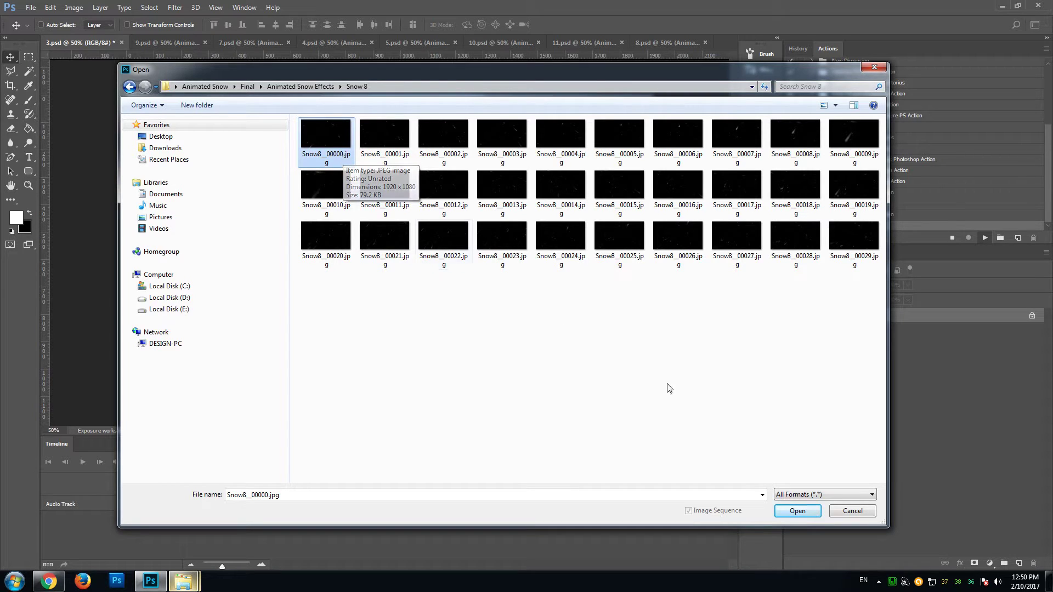
left_click(793, 512)
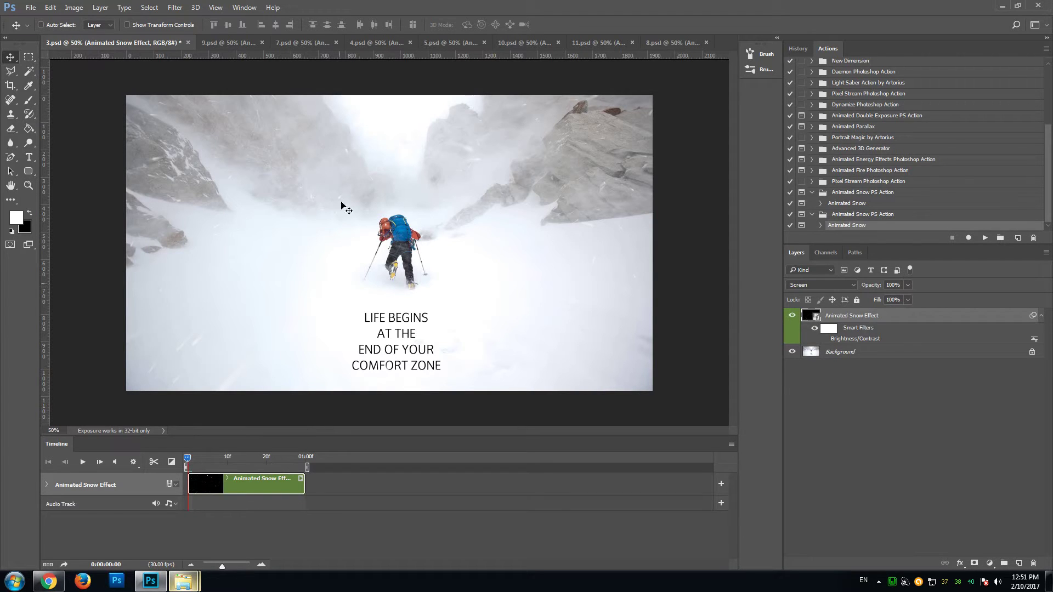
Step: Toggle the Timeline panel off and back on, then play and stop the snow animation preview
left_click(248, 9)
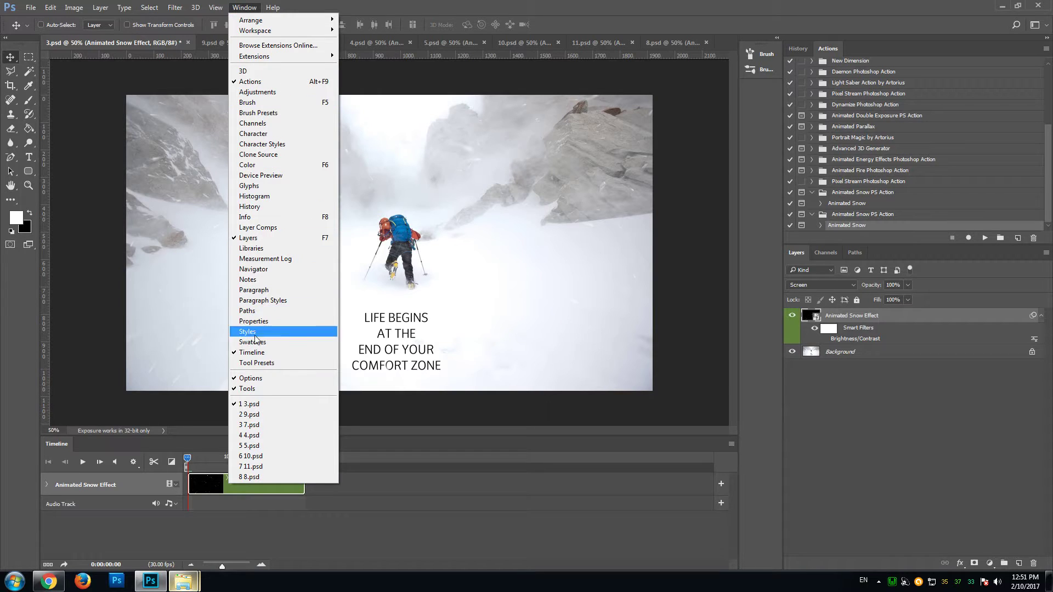
left_click(250, 354)
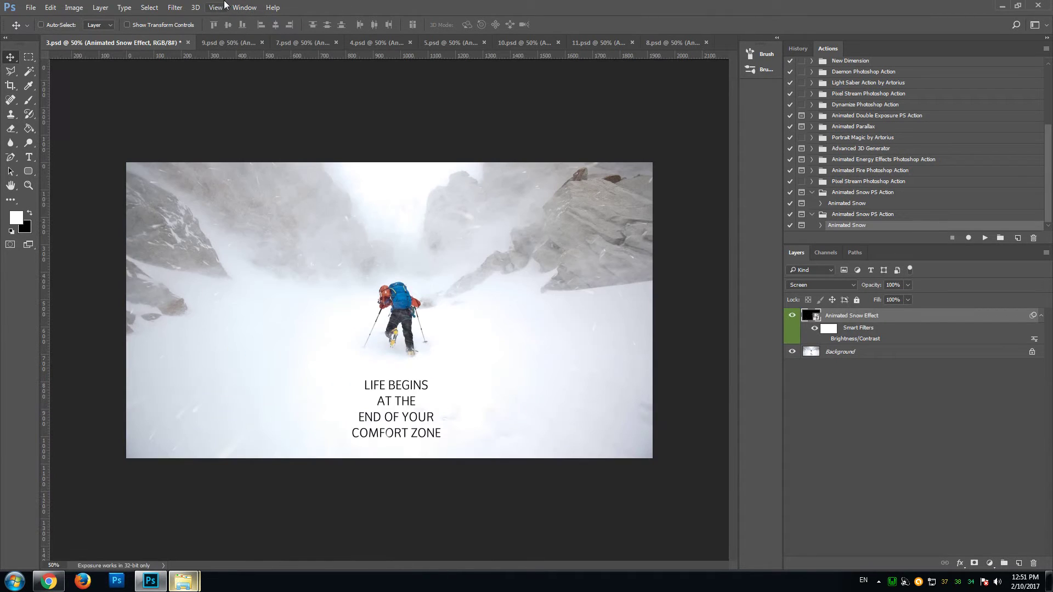
left_click(246, 9)
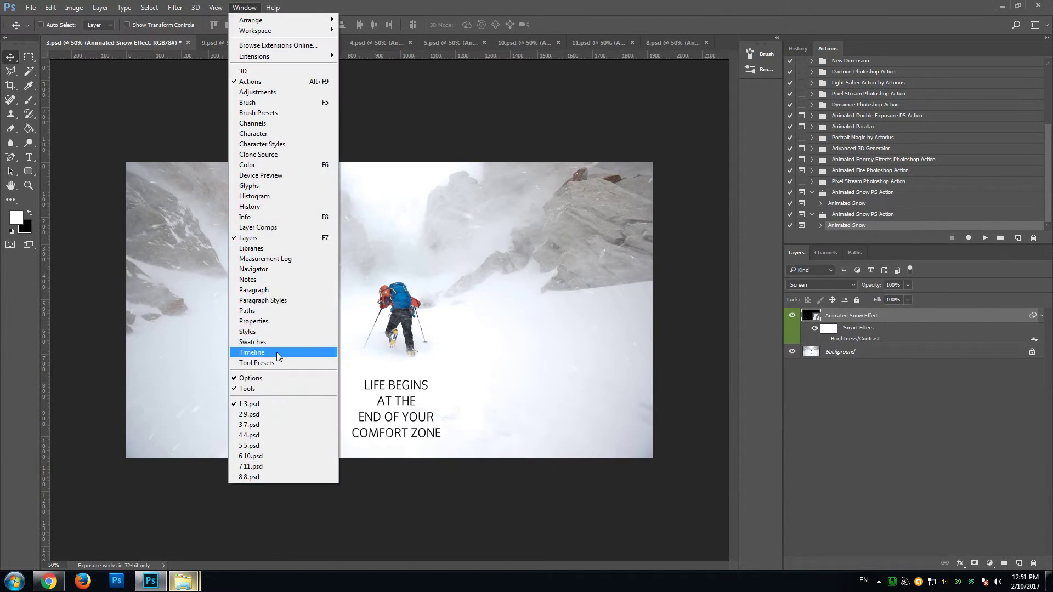
left_click(258, 353)
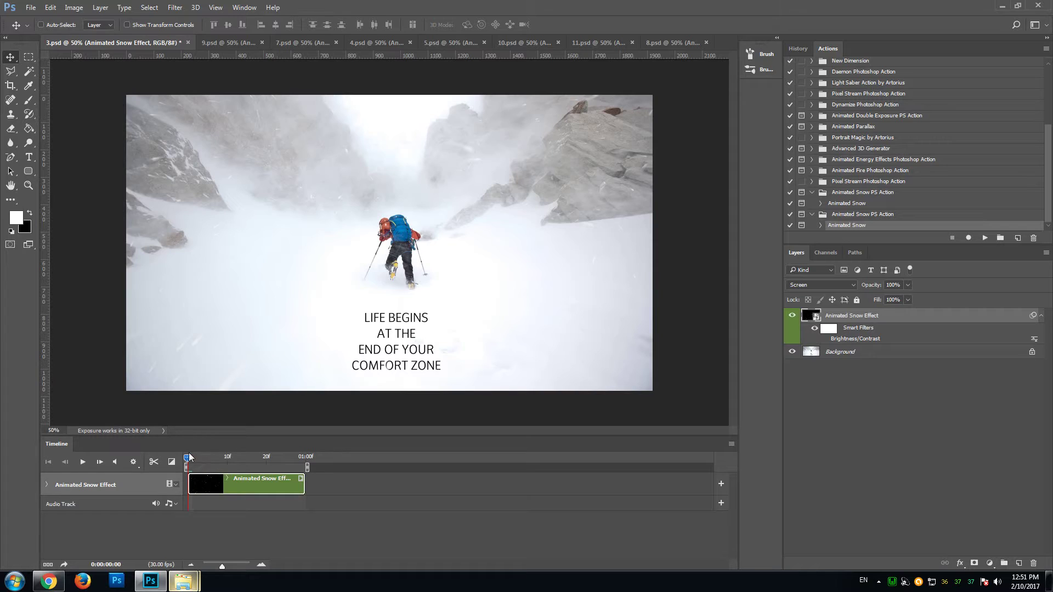
left_click(83, 464)
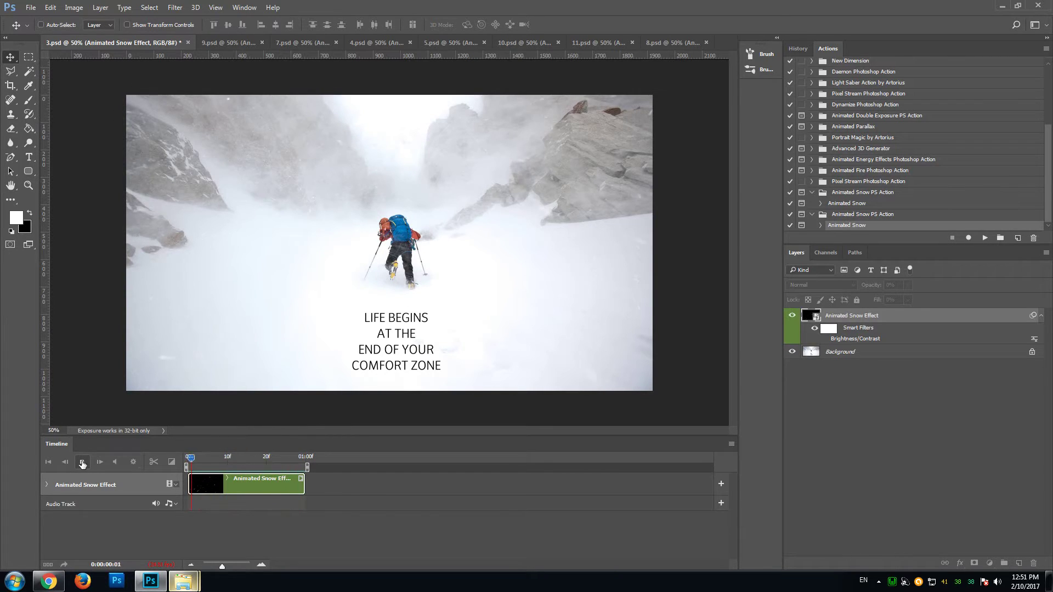
left_click(83, 463)
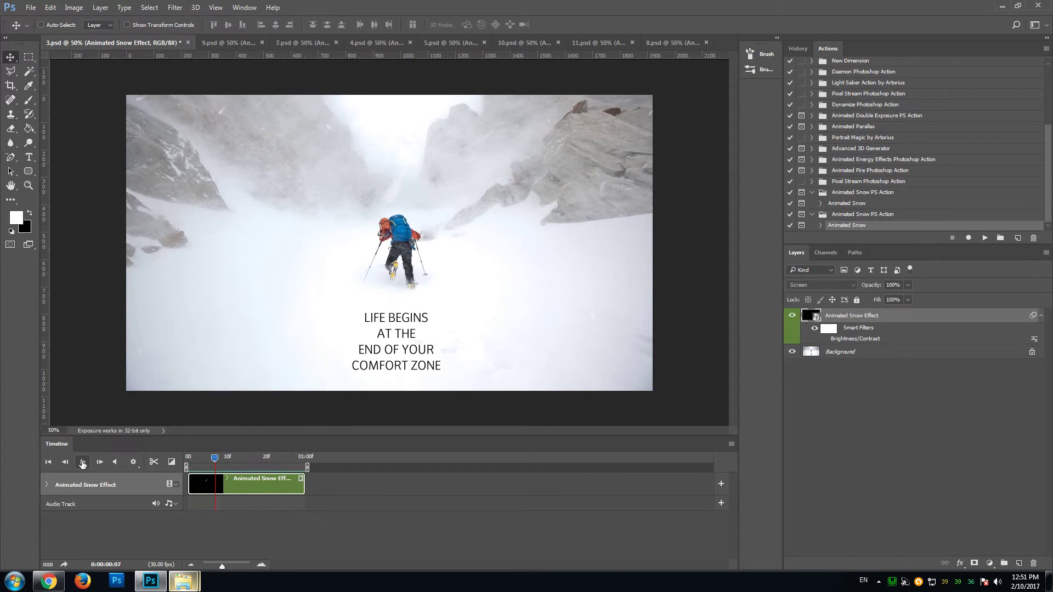
left_click(75, 8)
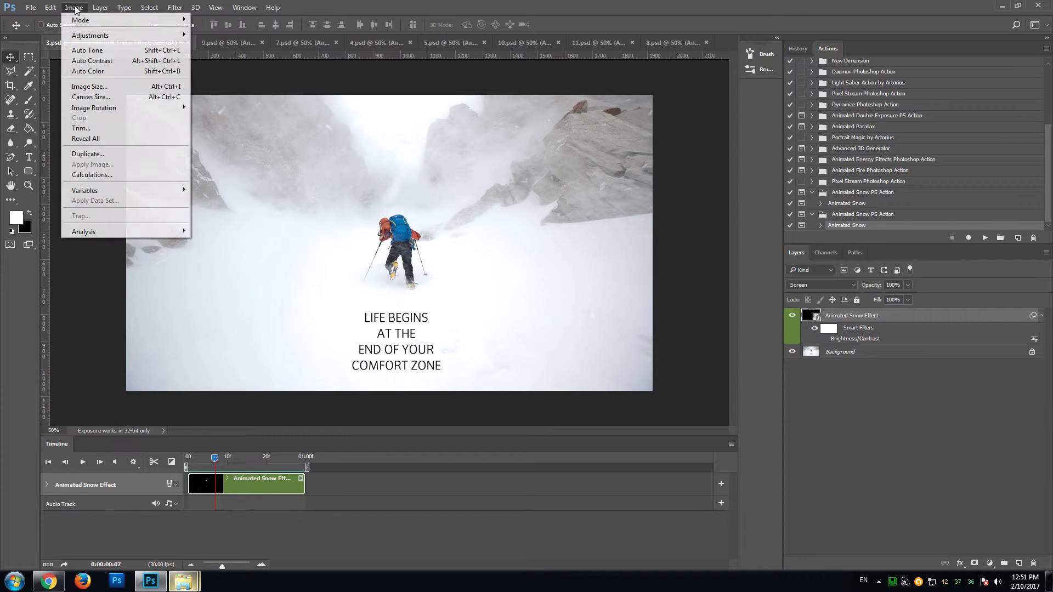
left_click(100, 88)
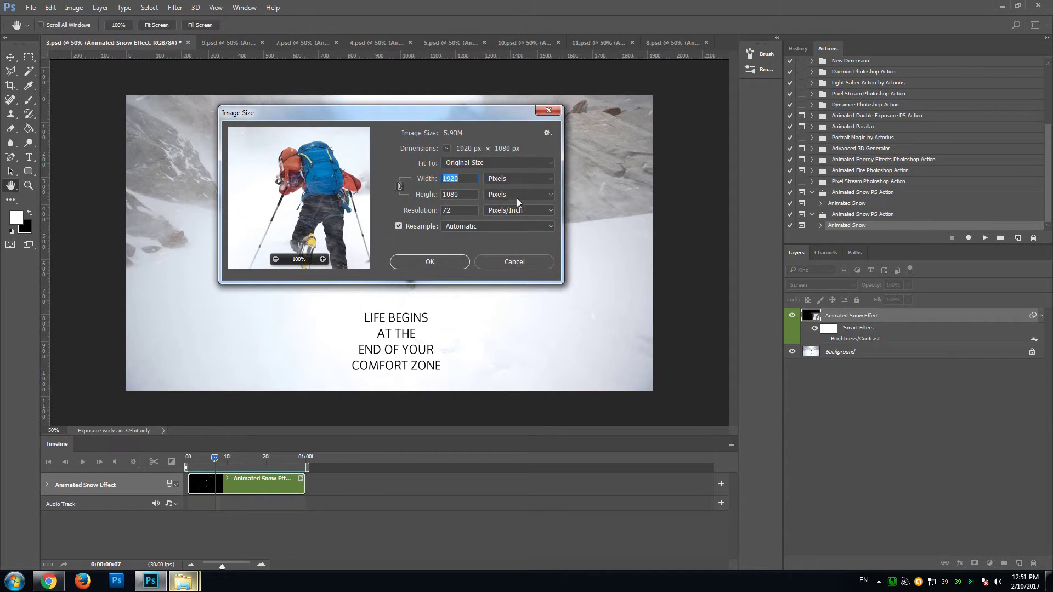
left_click(459, 179)
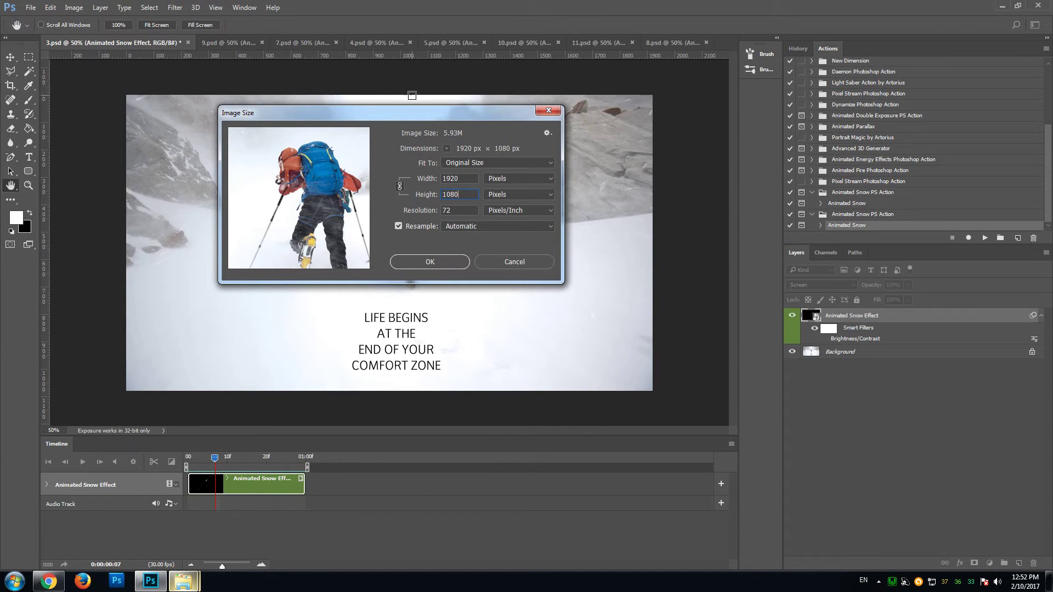
left_click_drag(430, 108, 475, 112)
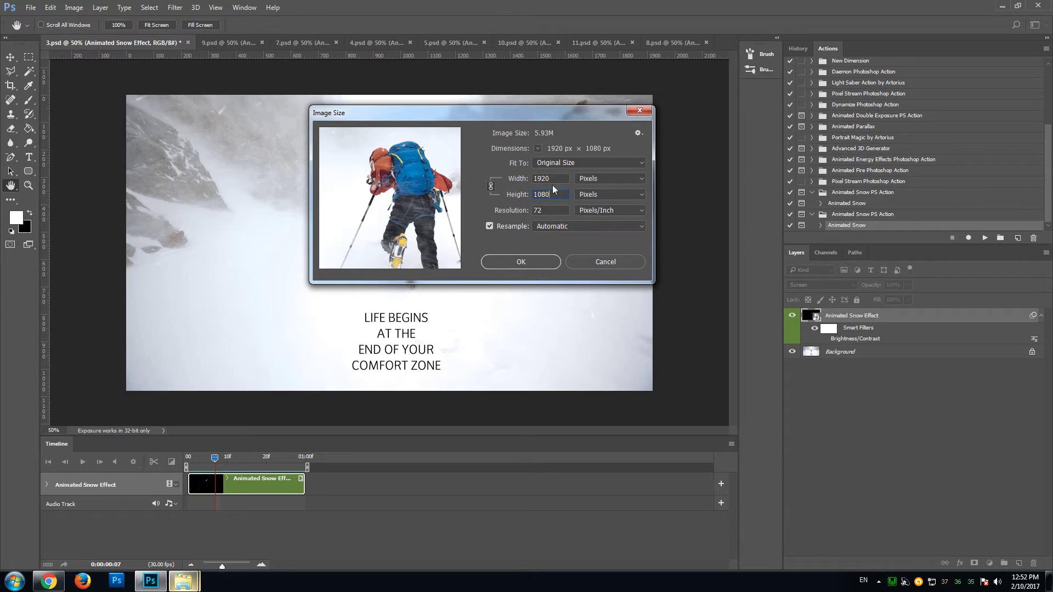
left_click(617, 262)
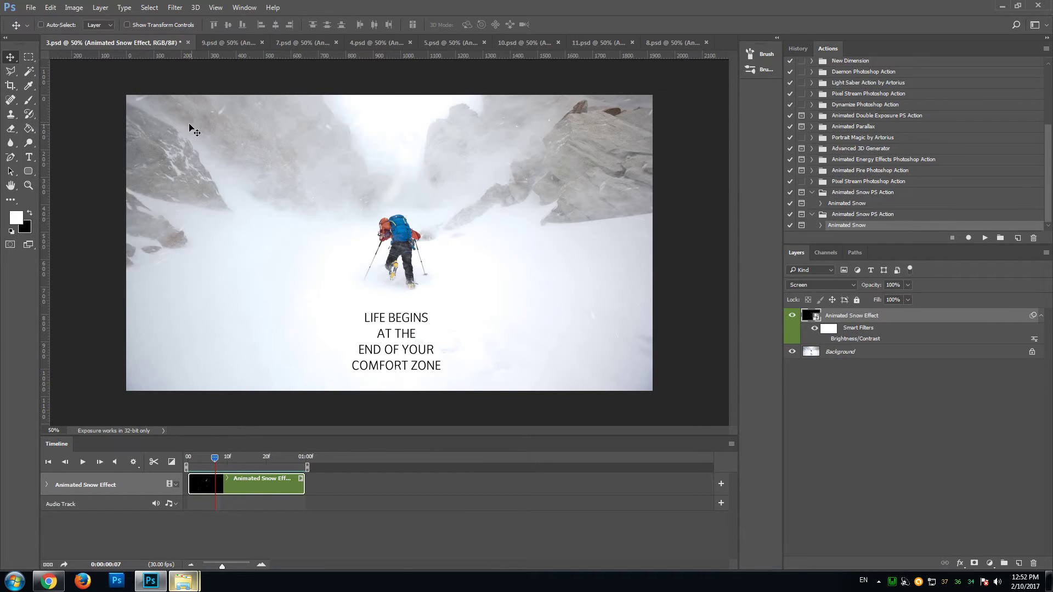
Step: Reposition the snow layer, scrub to a later frame, and enable its Brightness/Contrast smart filter
left_click_drag(253, 167, 412, 201)
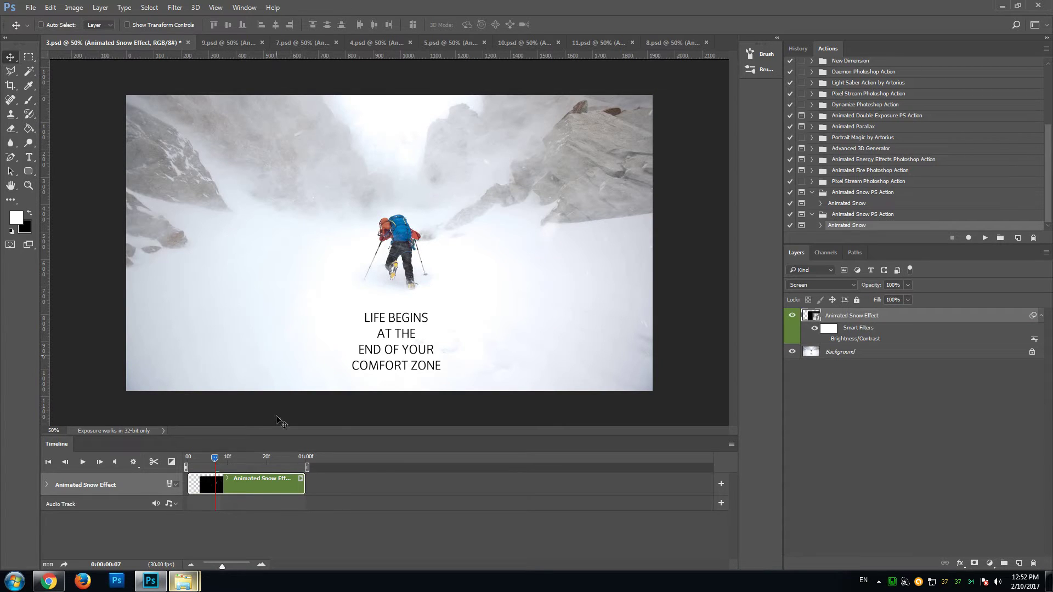
mouse_move(214, 458)
left_mouse_down()
mouse_move(248, 458)
mouse_move(230, 459)
left_mouse_up()
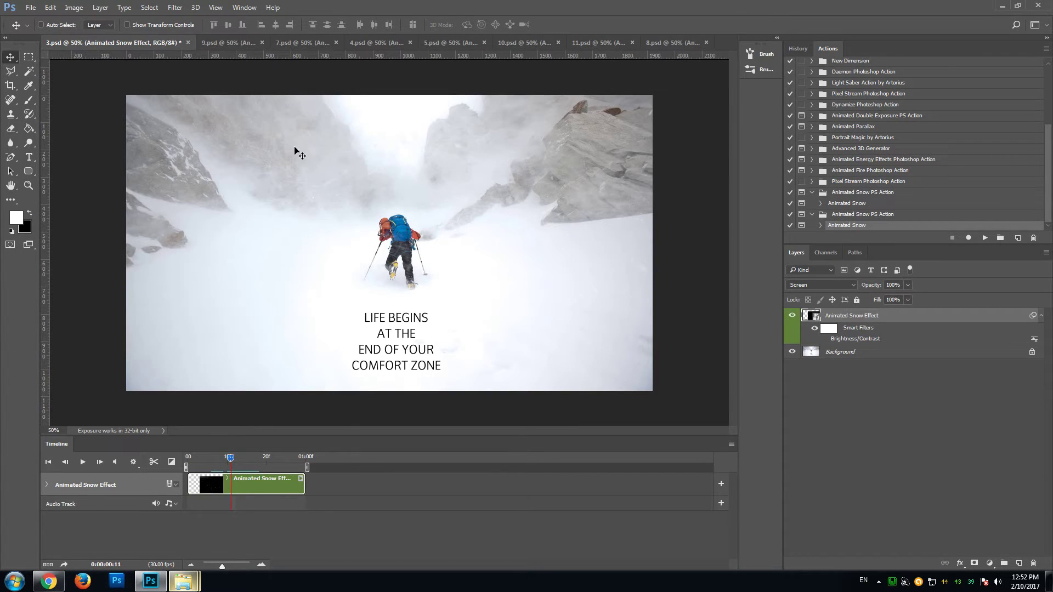
left_click_drag(286, 135, 152, 110)
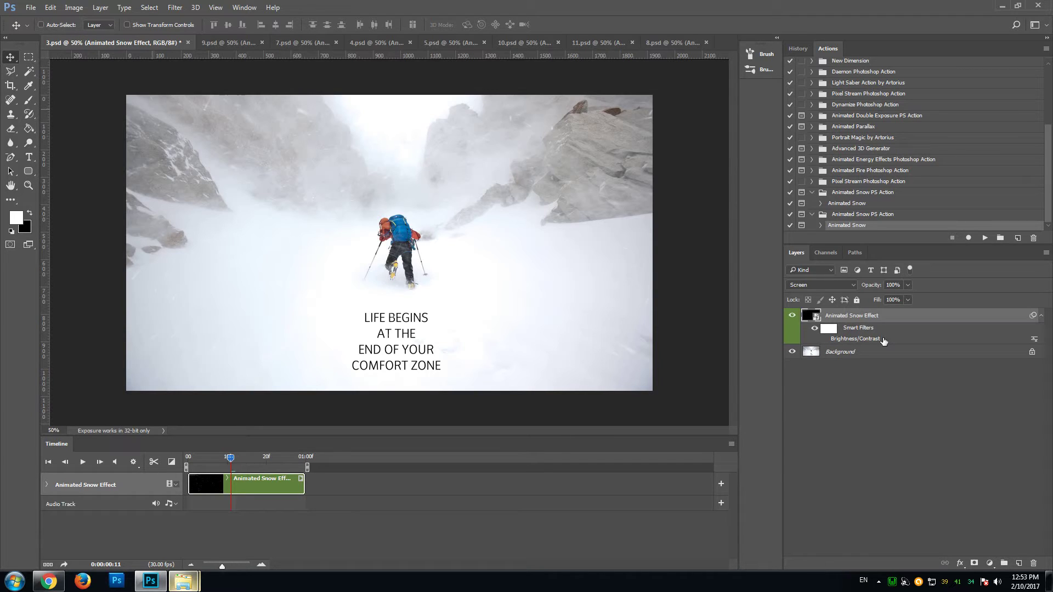
left_click(824, 341)
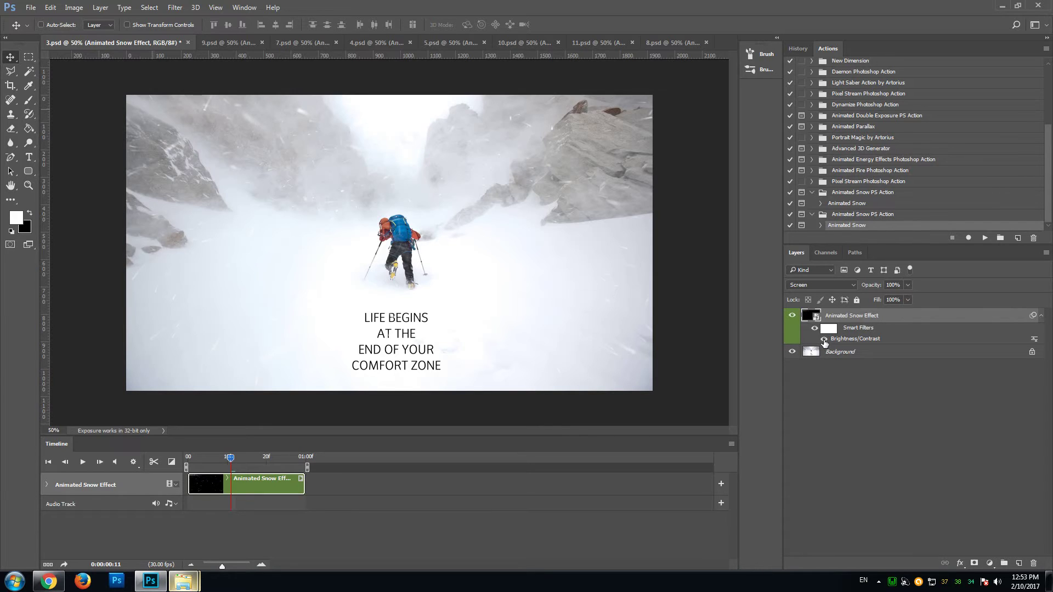
Step: Lower the snow layer's Brightness/Contrast smart filter brightness from 100 to 20
double_click(854, 339)
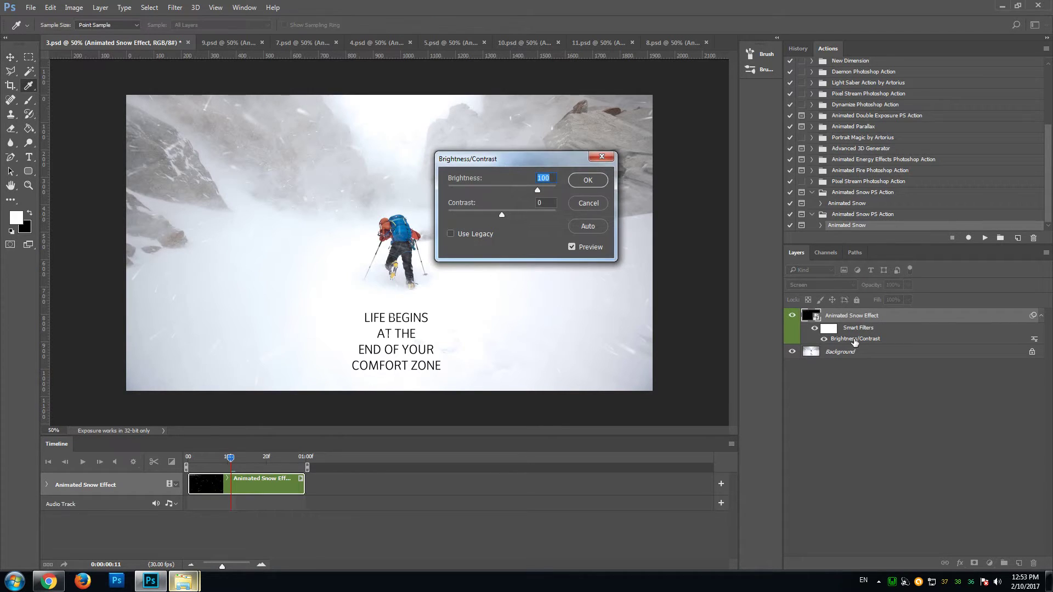
left_click_drag(491, 164, 656, 143)
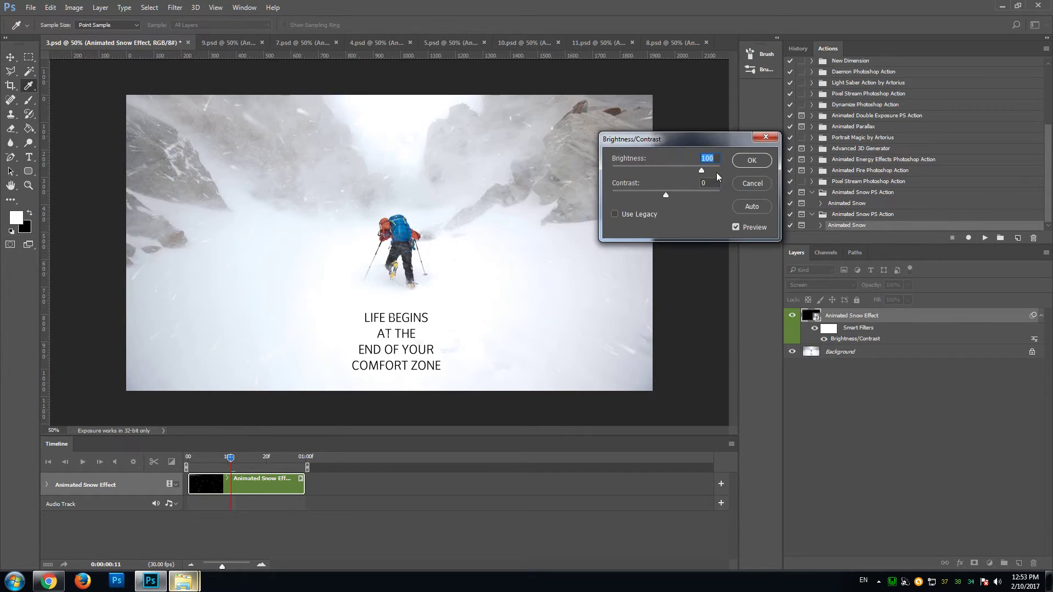
mouse_move(702, 171)
left_mouse_down()
mouse_move(664, 166)
mouse_move(730, 170)
mouse_move(655, 172)
mouse_move(706, 174)
left_mouse_up()
left_click(744, 163)
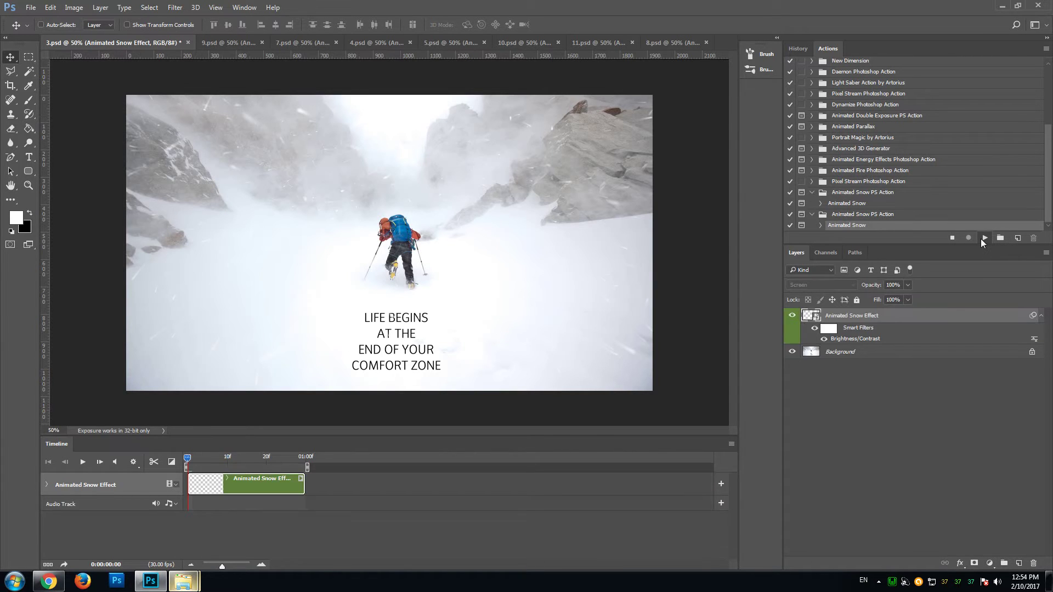
Step: Run the Animated Snow action again and load the Snow 9 frame sequence
left_click(984, 238)
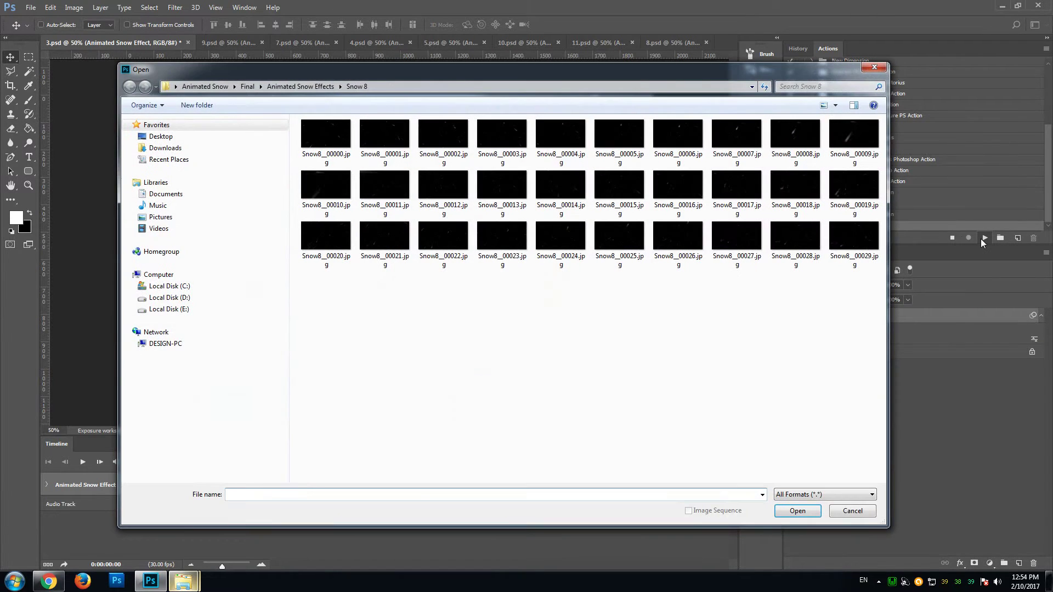
left_click(326, 86)
double_click(354, 230)
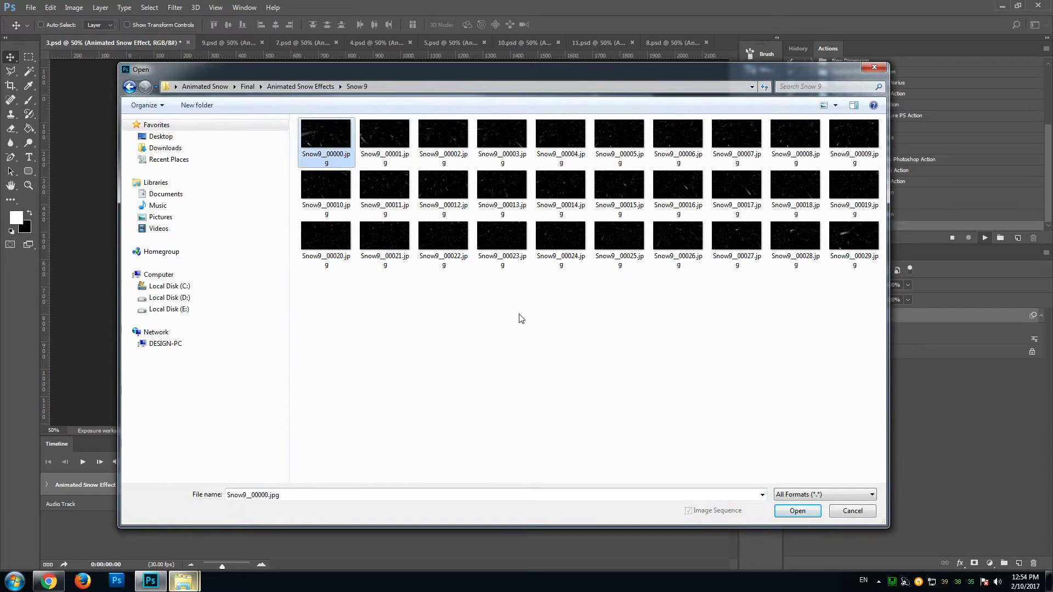
left_click(798, 511)
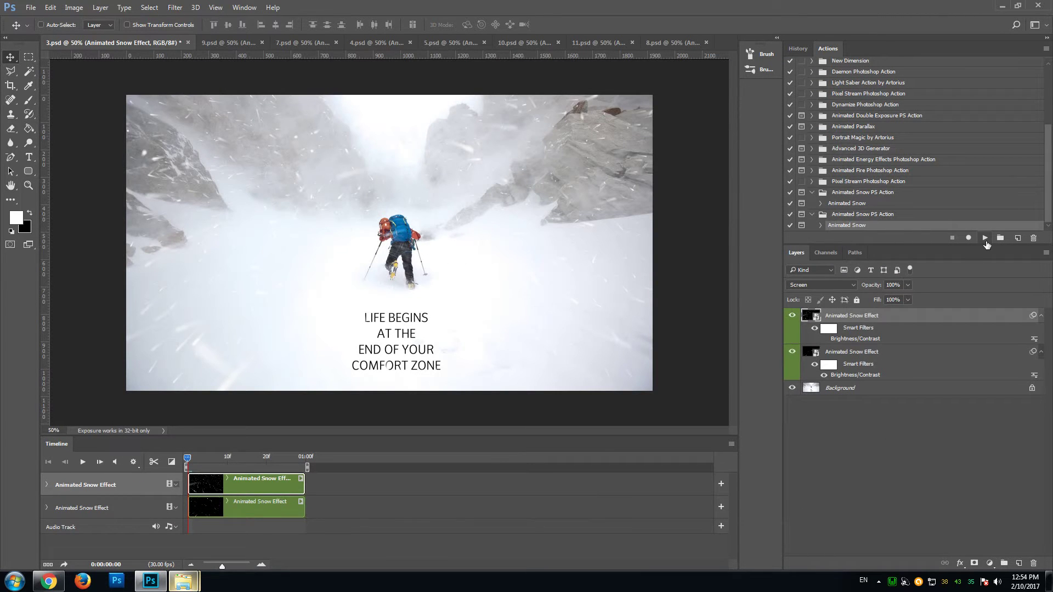
Step: Run the Animated Snow action once more and load the Snow 10 frame sequence
left_click(986, 238)
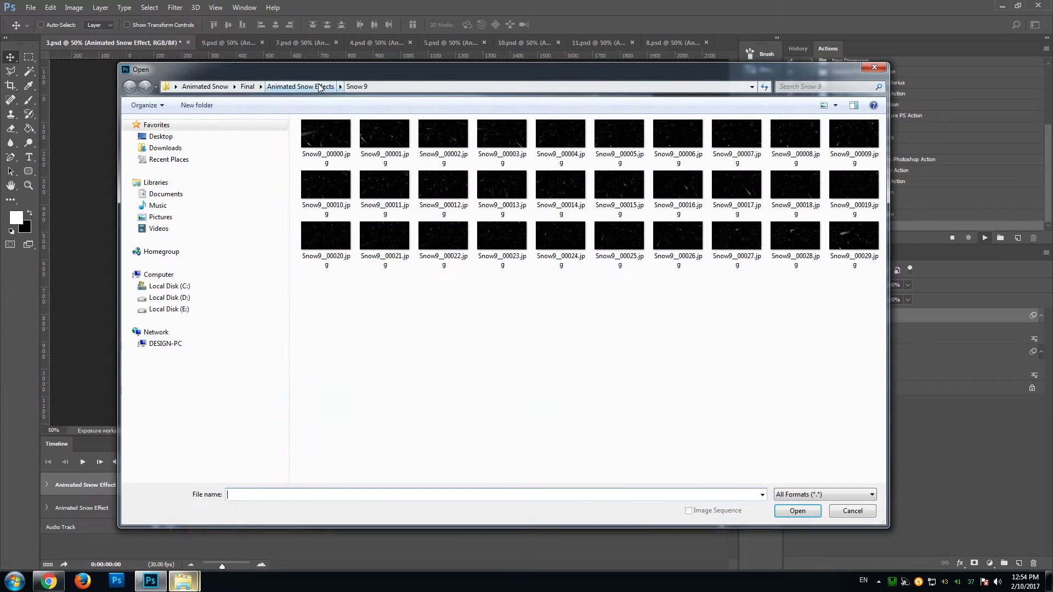
left_click(319, 86)
double_click(336, 239)
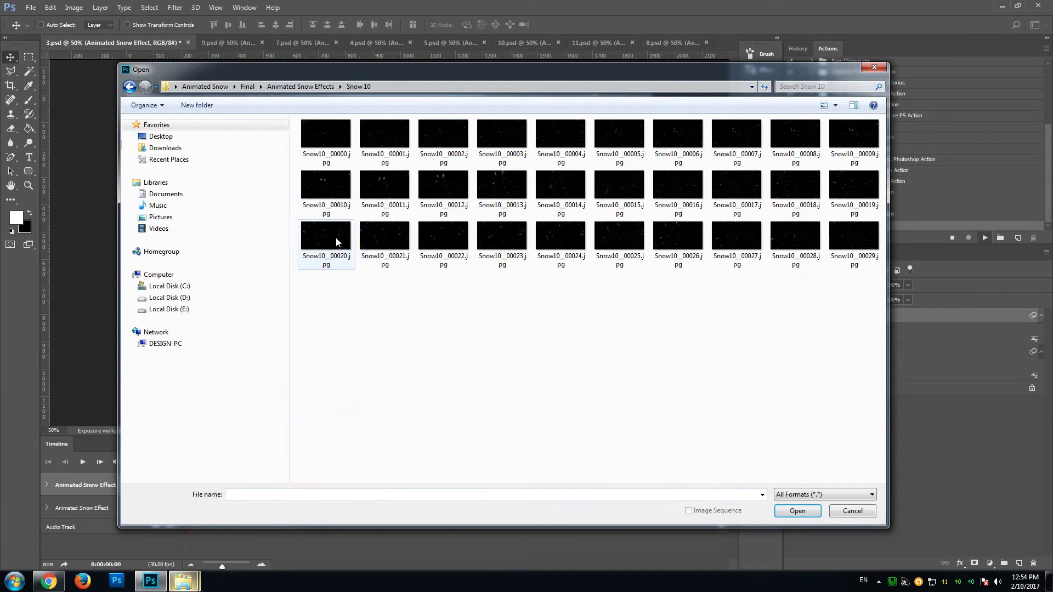
double_click(335, 153)
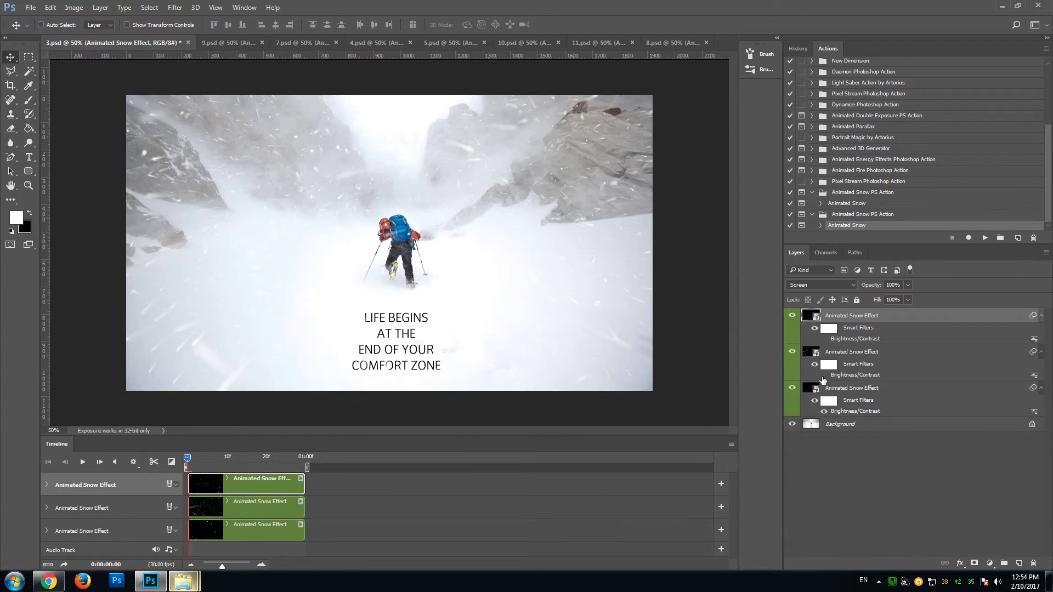
Step: Enable the second snow layer's Brightness/Contrast filter and preview the snow animation twice
left_click(824, 376)
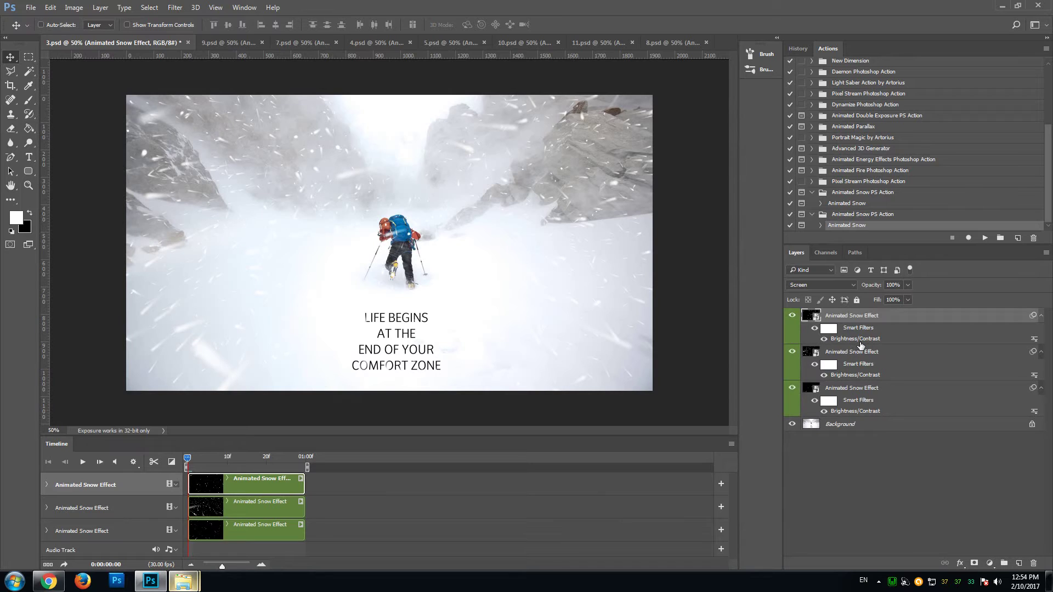
left_click(84, 463)
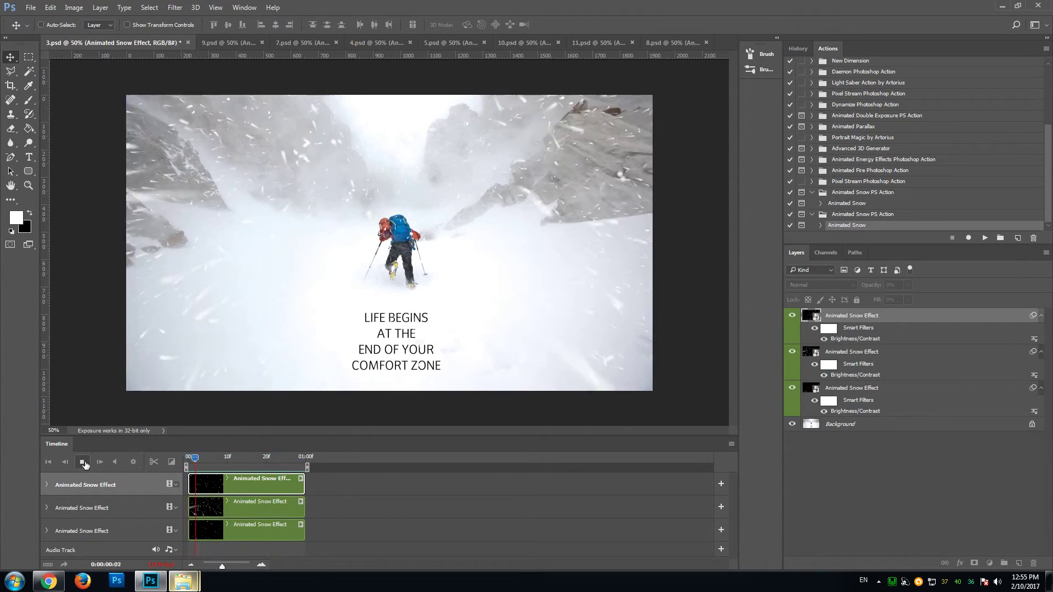
left_click(84, 464)
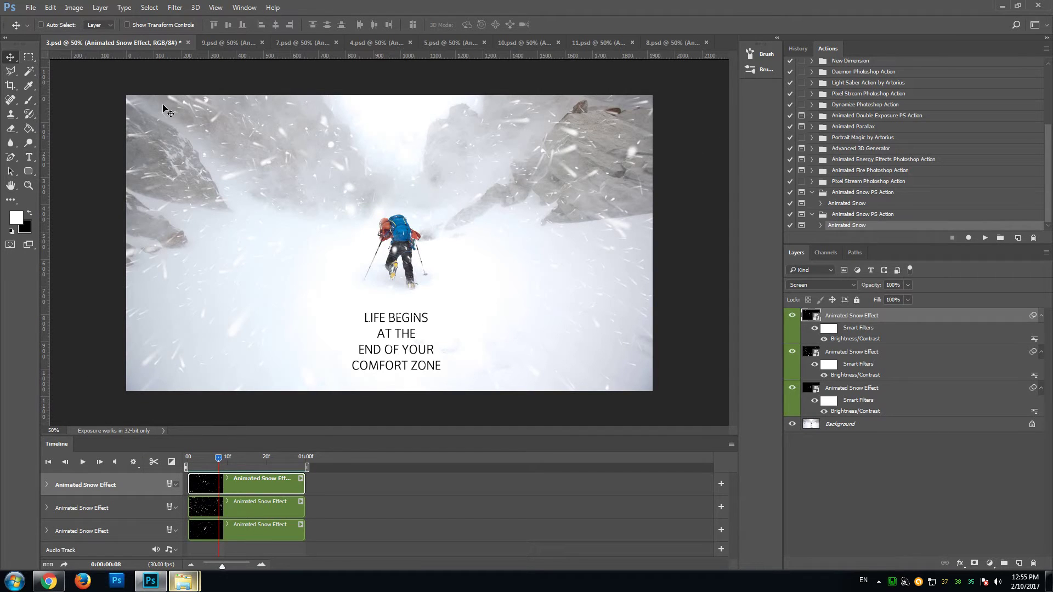
left_click(81, 464)
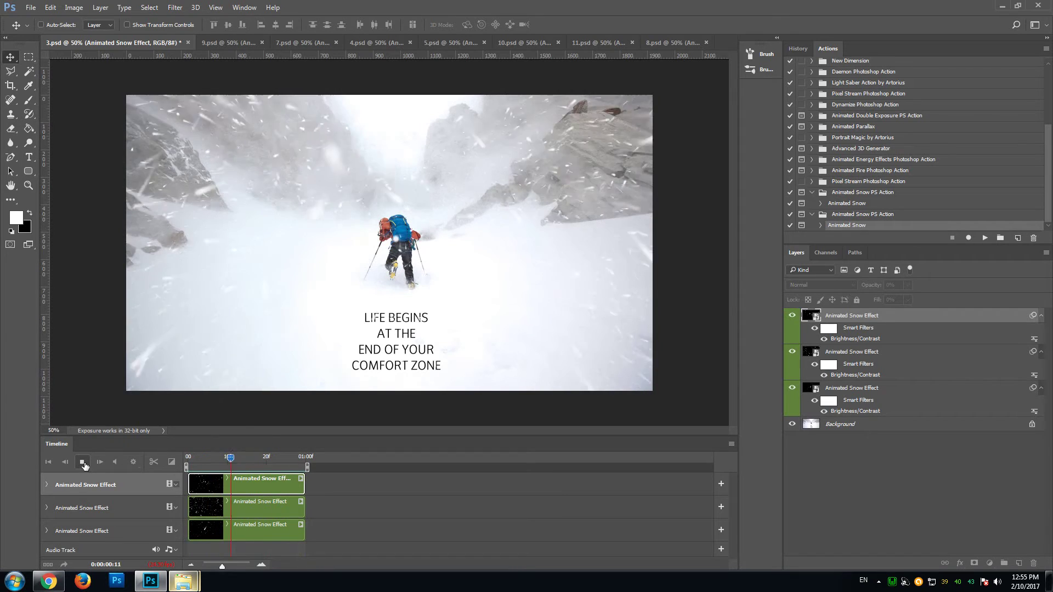
left_click(83, 463)
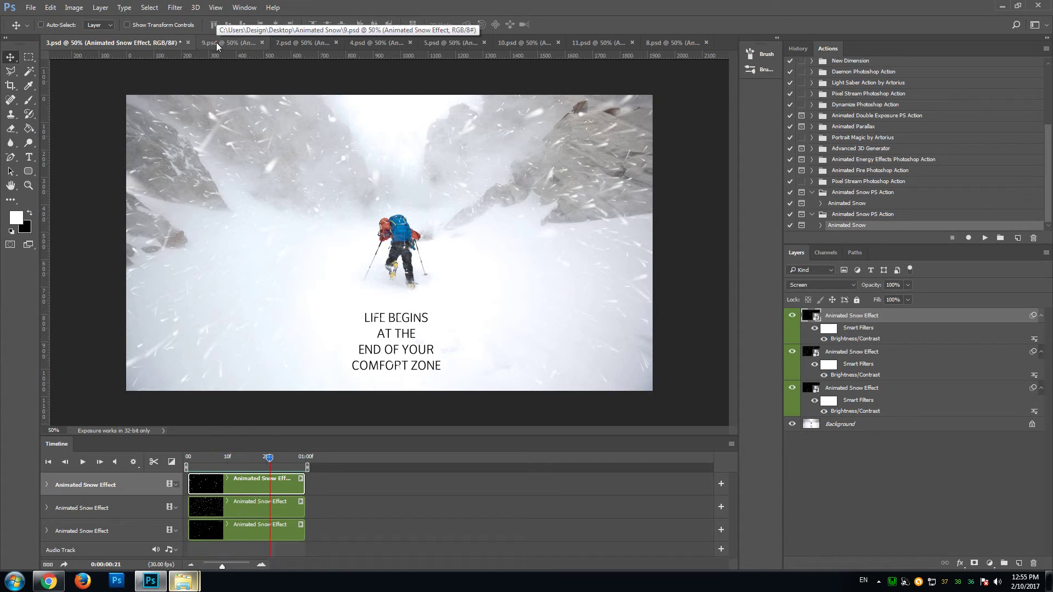
Step: Switch to 9.psd and play its snowboarder snow animation in the Timeline
left_click(216, 42)
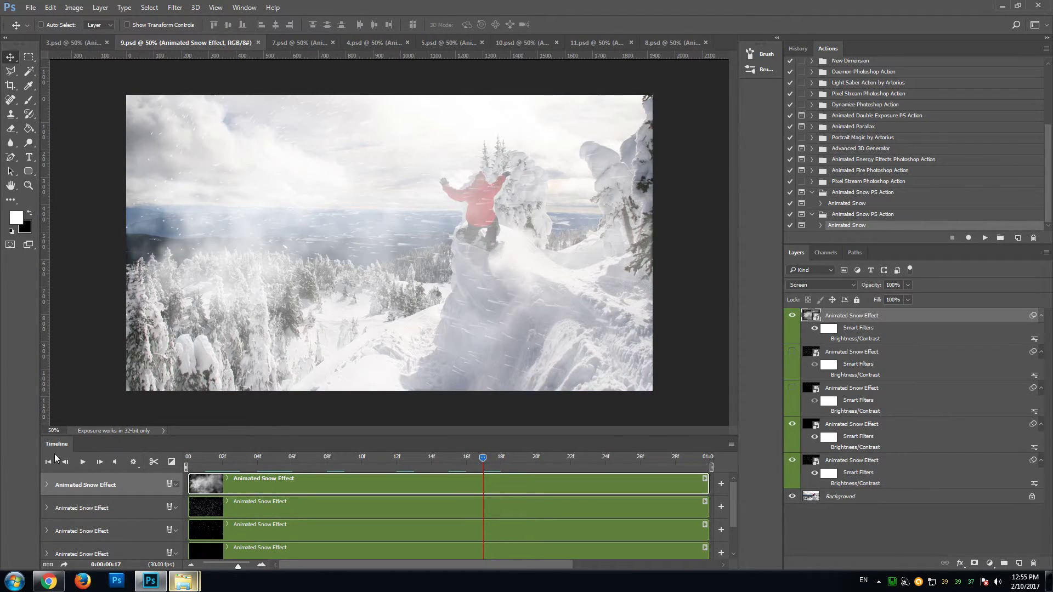
left_click(82, 463)
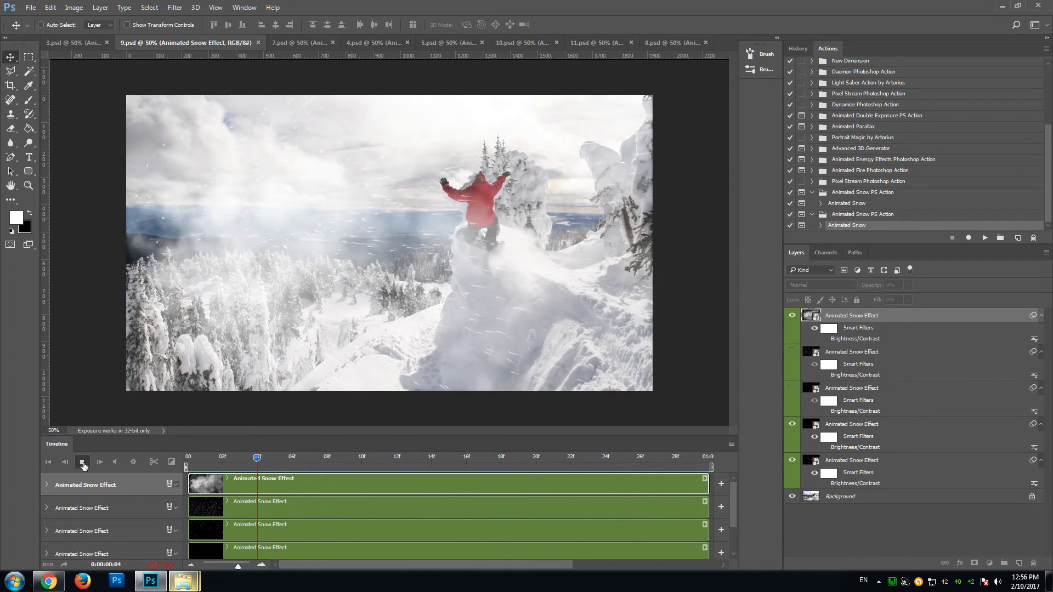
Step: Stop the snowboarder preview, then play and stop the snowy house animation in 7.psd
left_click(83, 464)
left_click(292, 44)
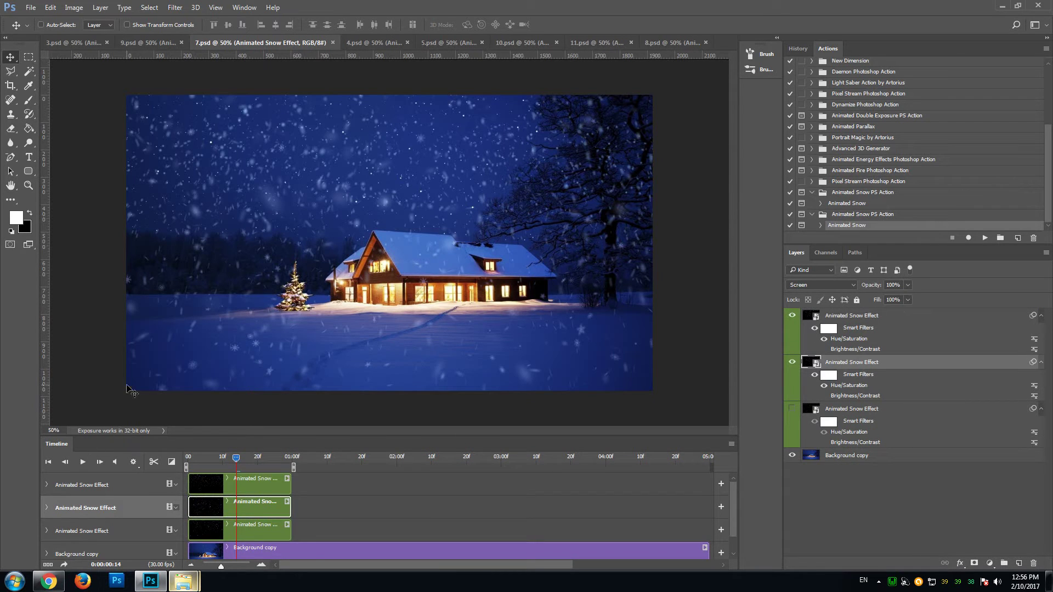
left_click(83, 463)
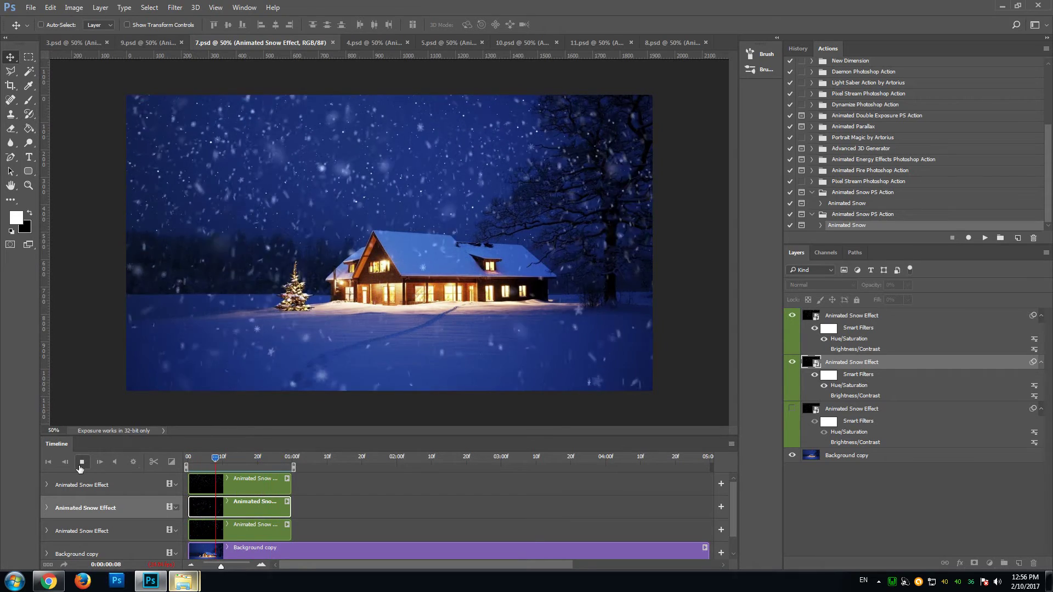
left_click(80, 464)
Step: Play and stop the 4.psd portrait's snow animation, then switch to 5.psd
left_click(373, 43)
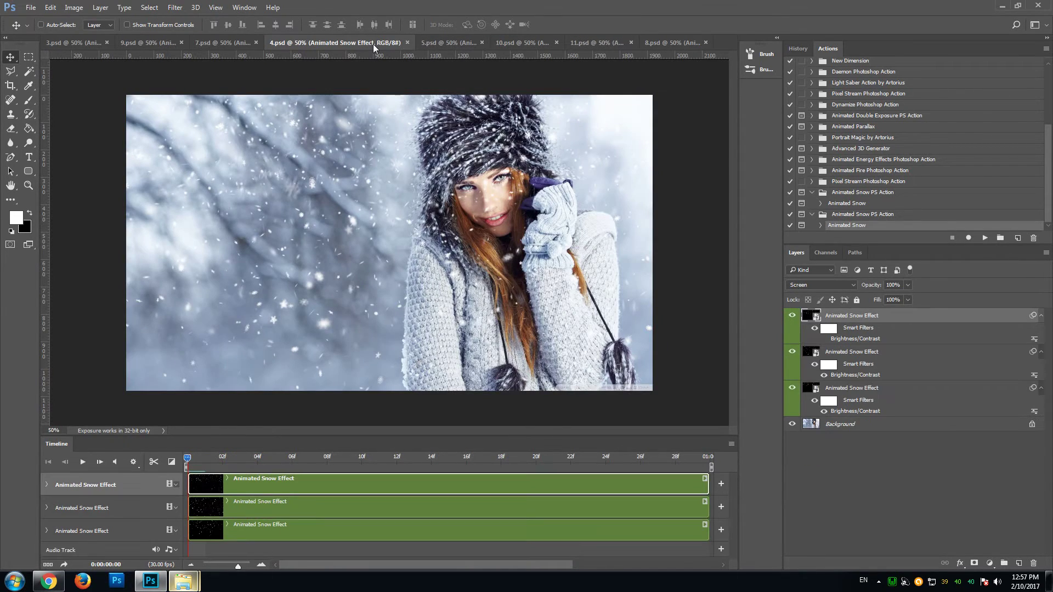
left_click(83, 463)
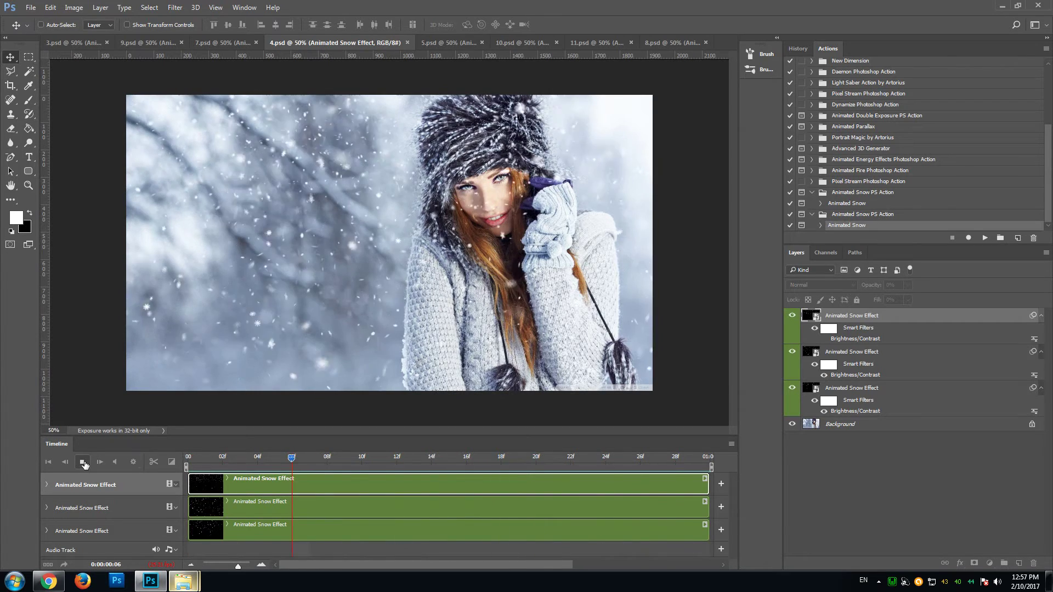
left_click(84, 465)
left_click(453, 44)
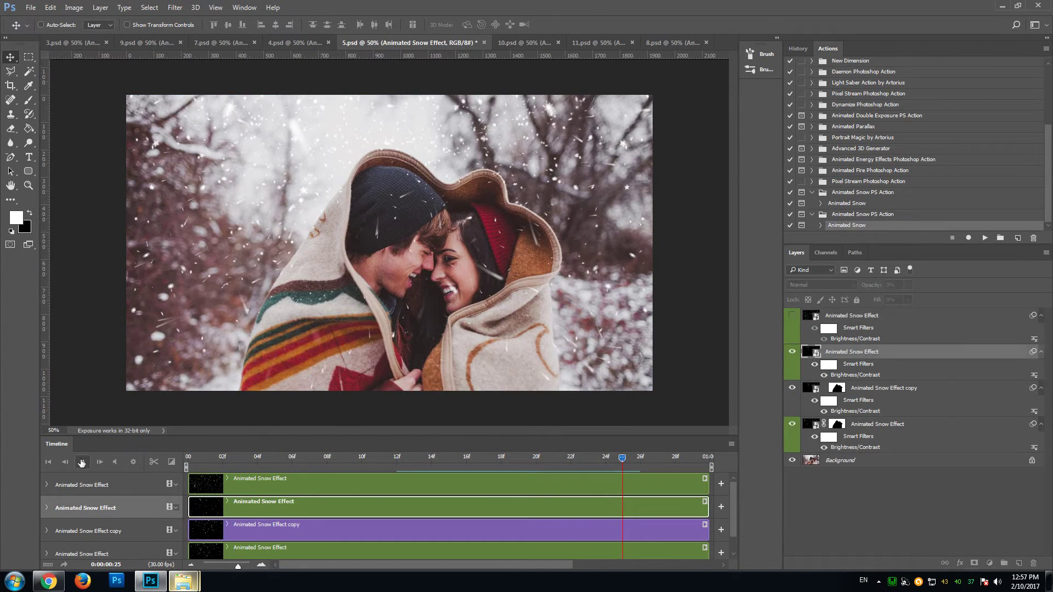
Step: Play the couple photo's snow animation in the 5.psd Timeline
left_click(81, 462)
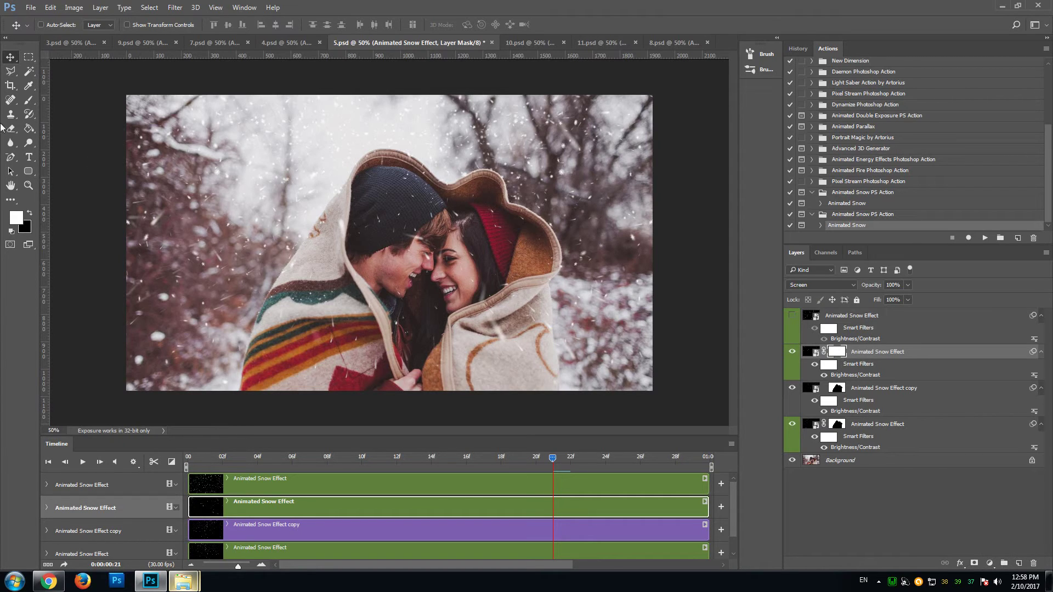
Step: Select the Brush tool and adjust its hardness
left_click(29, 101)
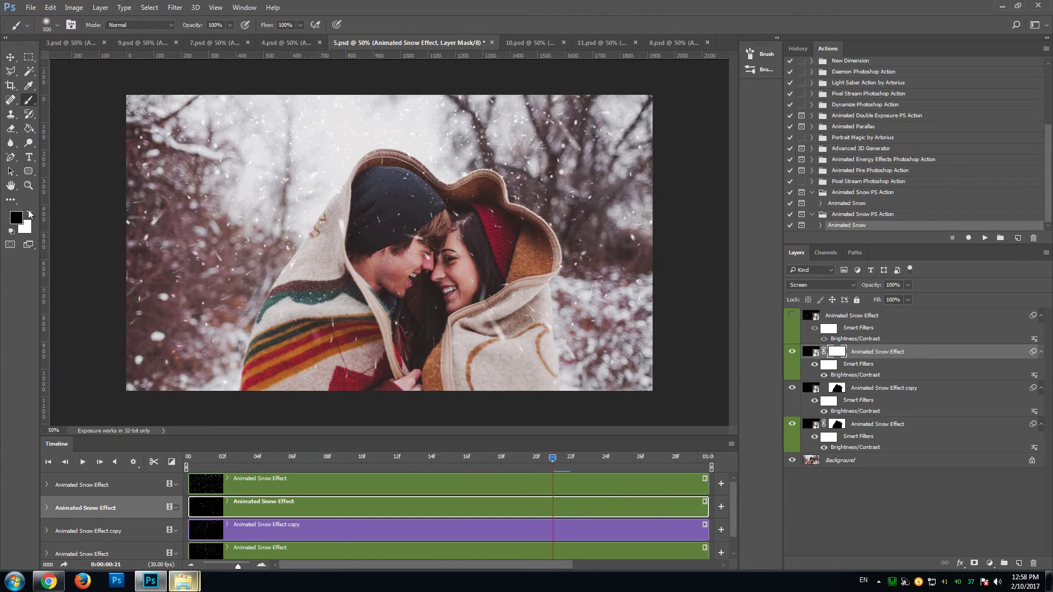
left_click(56, 26)
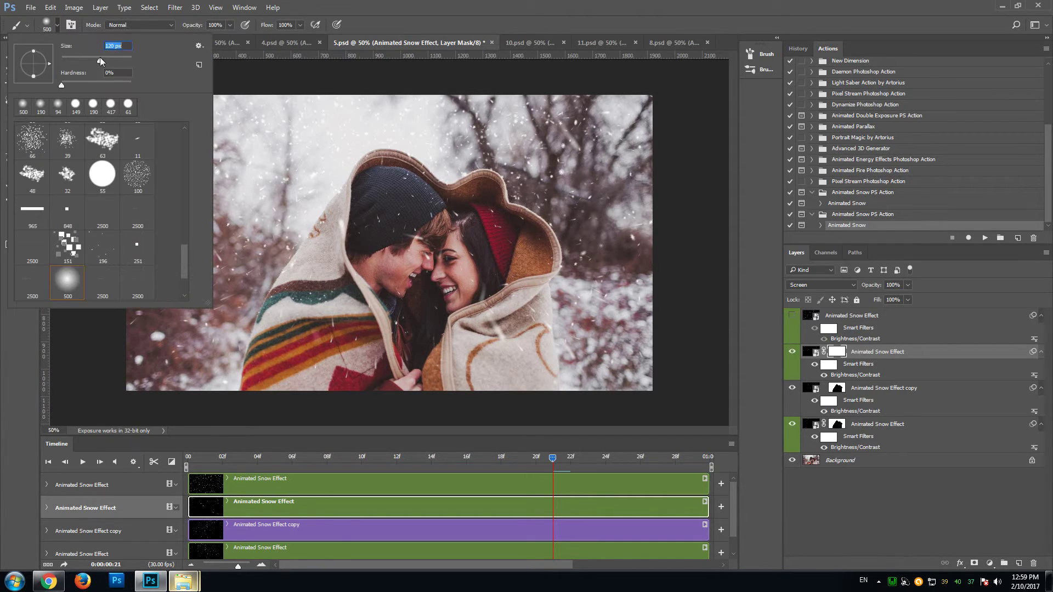
left_click(123, 81)
left_click(373, 5)
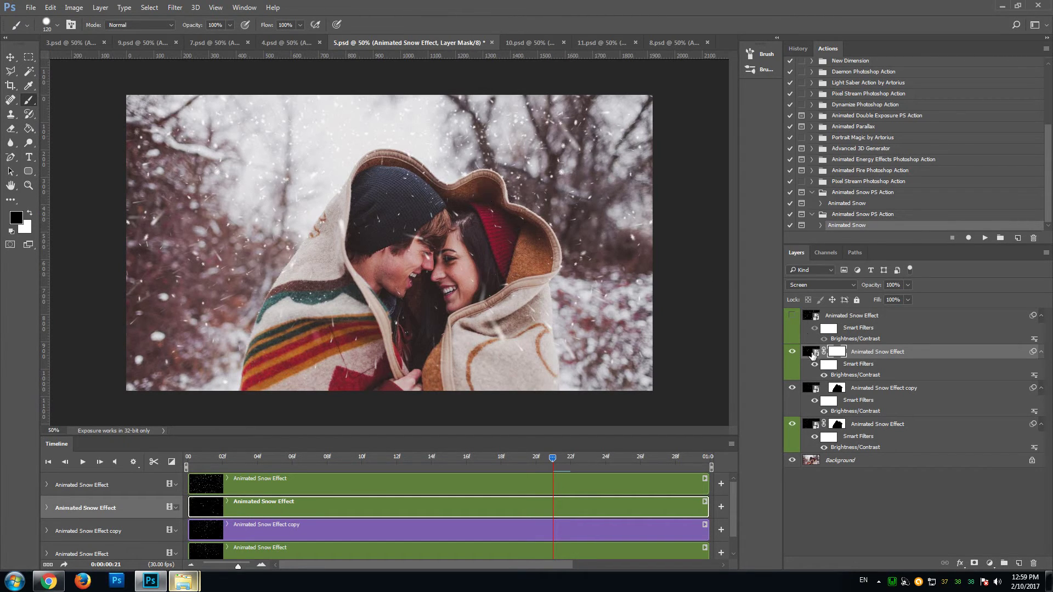
Step: Disable the layer masks on the Animated Snow Effect copy and bottom snow layers
left_click(812, 355)
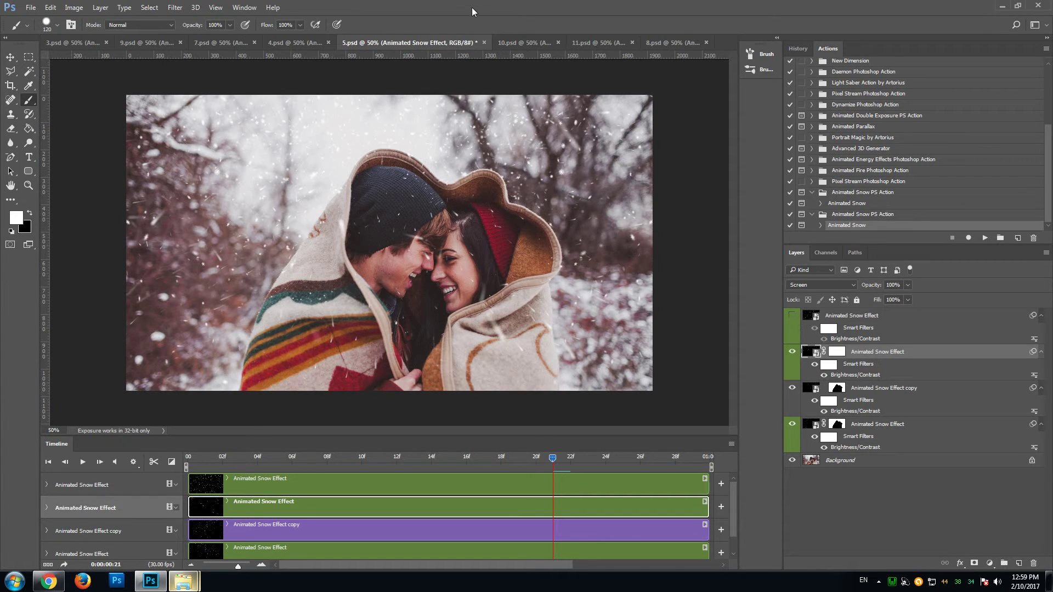
left_click(837, 425)
left_click(837, 388)
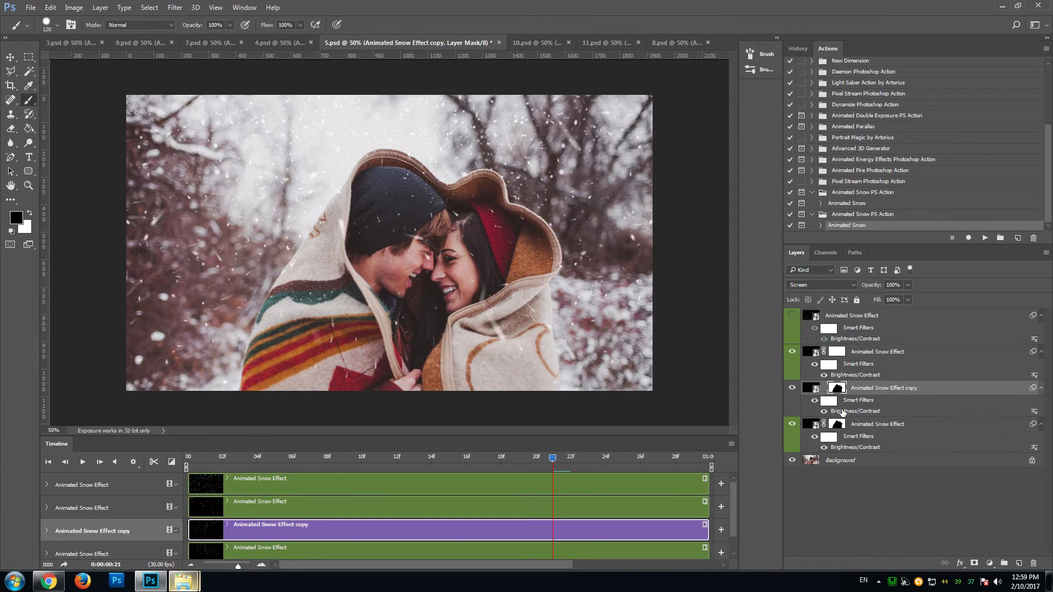
left_click(841, 427)
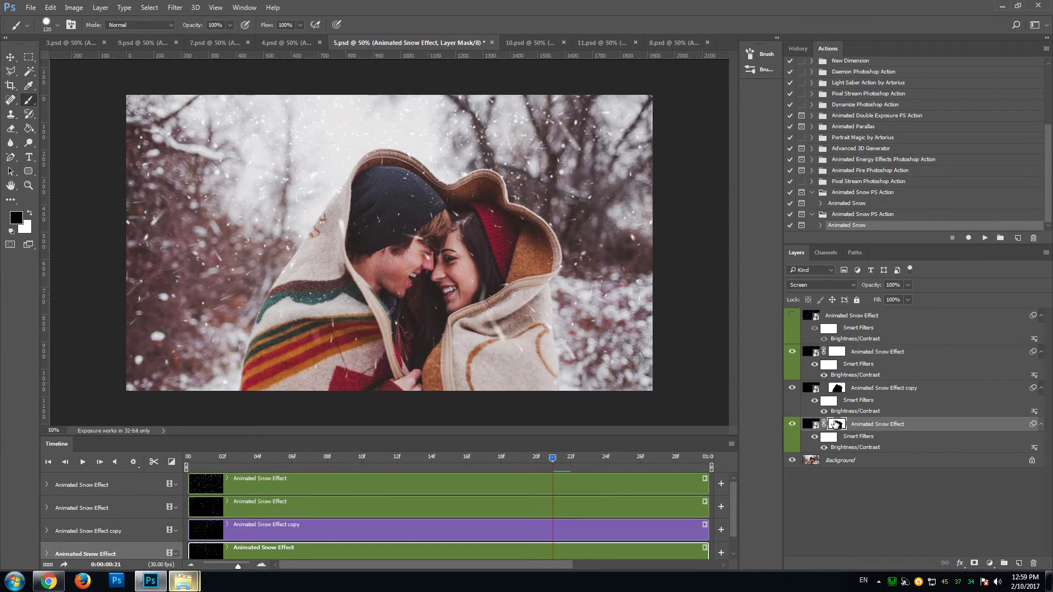
right_click(838, 389)
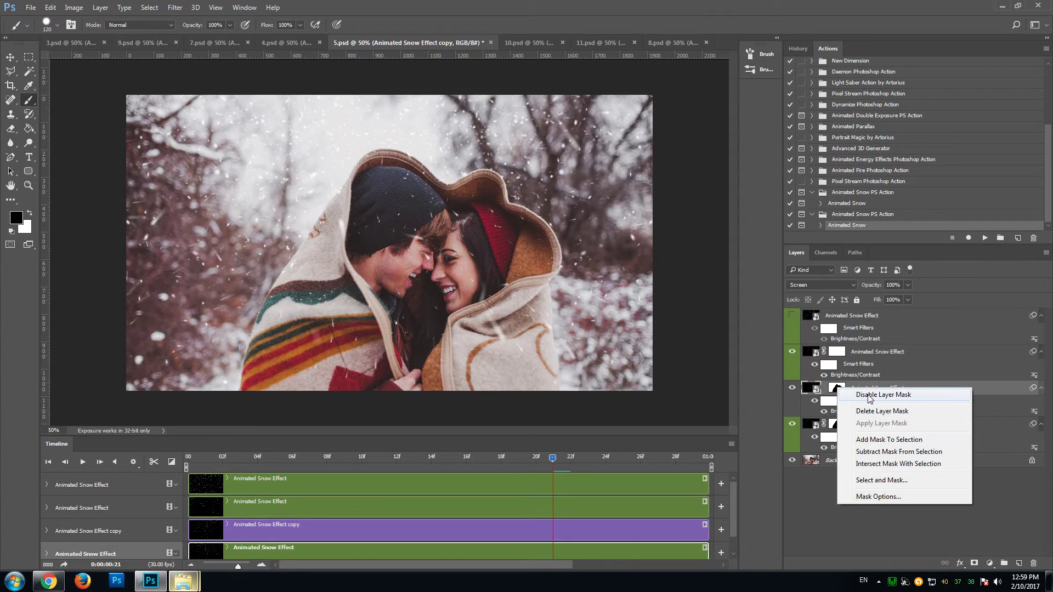
left_click(870, 396)
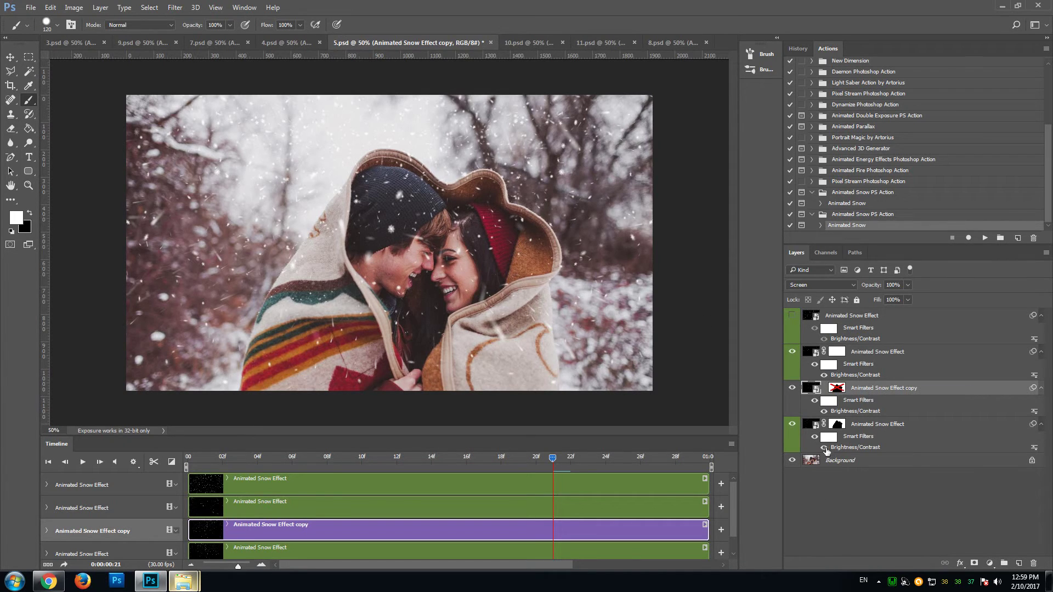
right_click(840, 430)
left_click(840, 431)
right_click(840, 430)
left_click(860, 431)
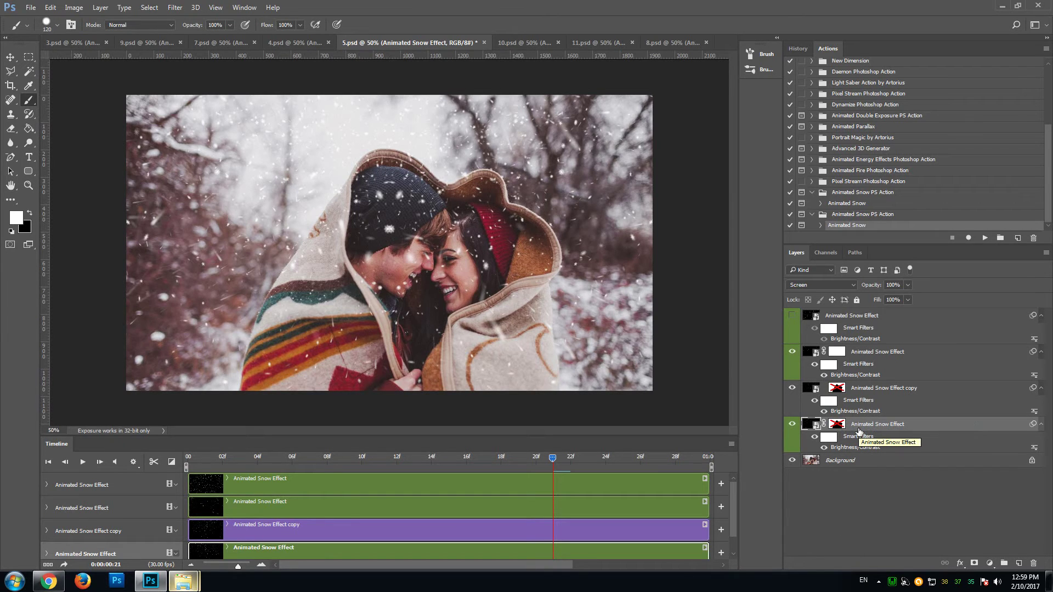
Step: Play the couple's snow animation, then switch to the 10.psd forest document
left_click(83, 464)
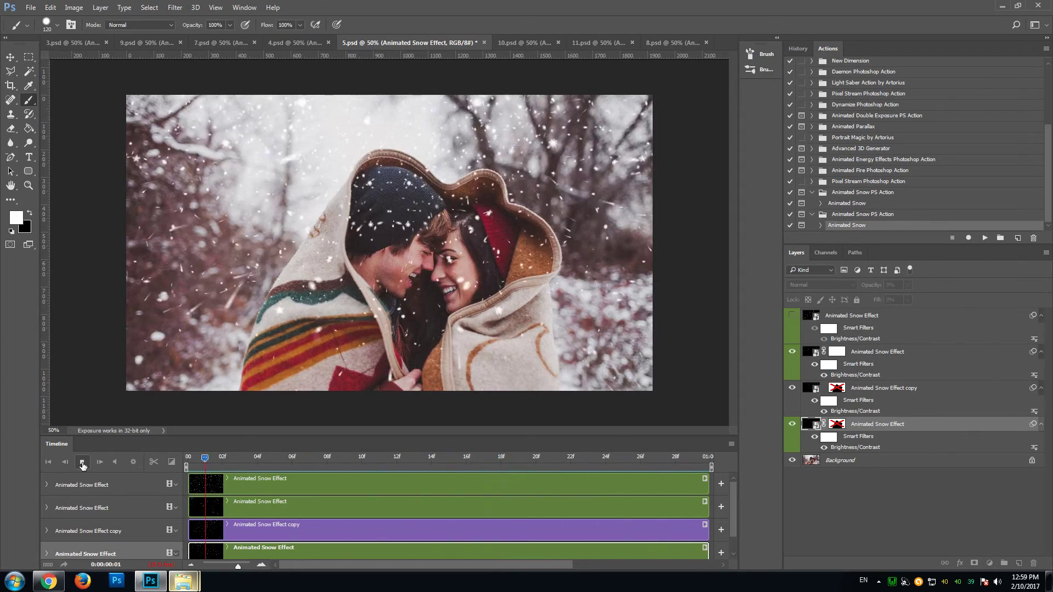
left_click(521, 44)
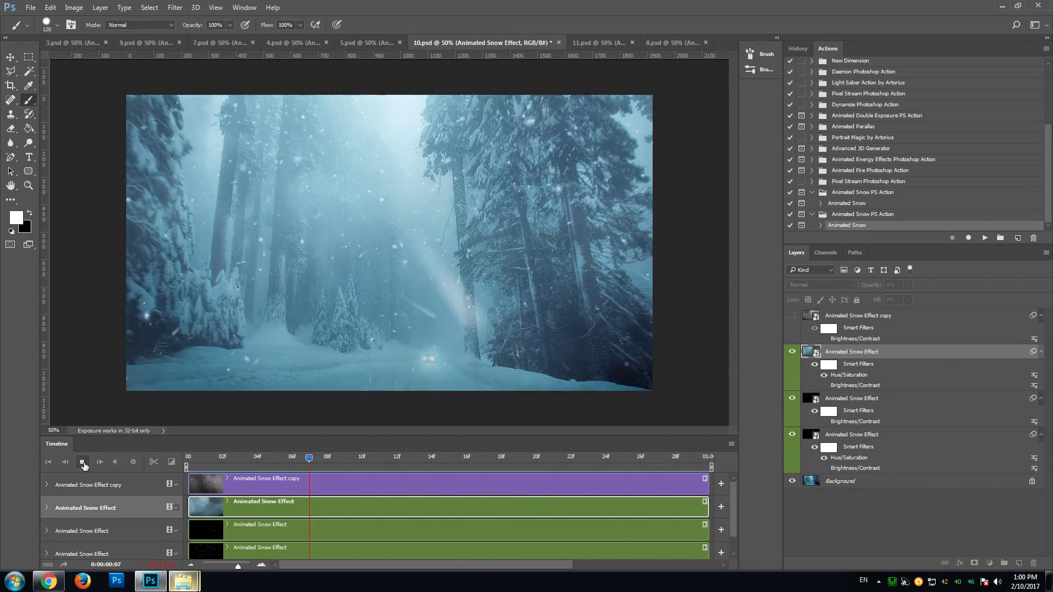
Step: Stop the forest preview, stop playback in 11.psd, then switch to 8.psd
left_click(83, 463)
left_click(607, 43)
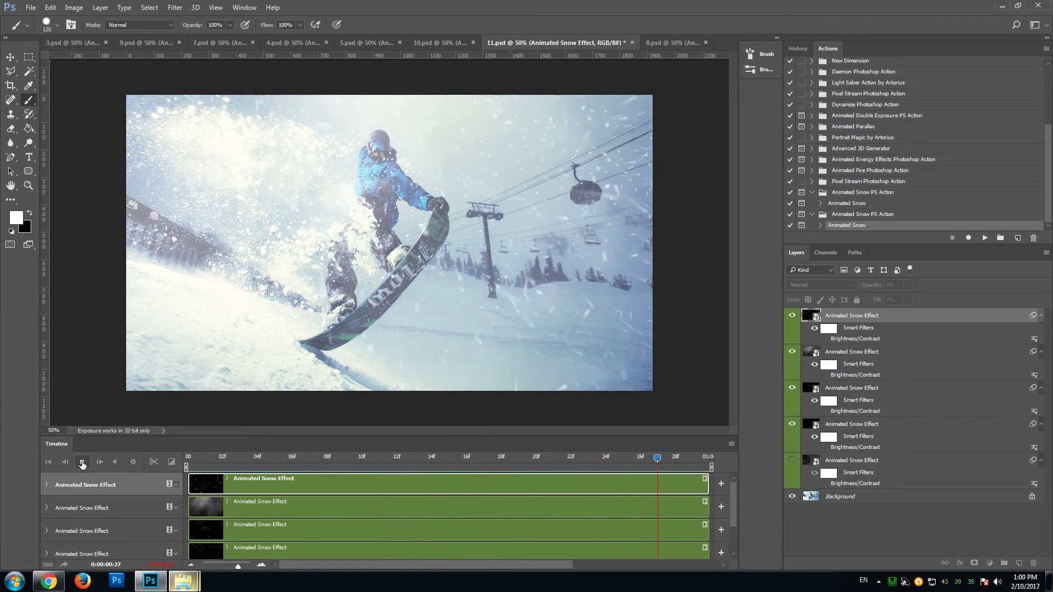
left_click(82, 463)
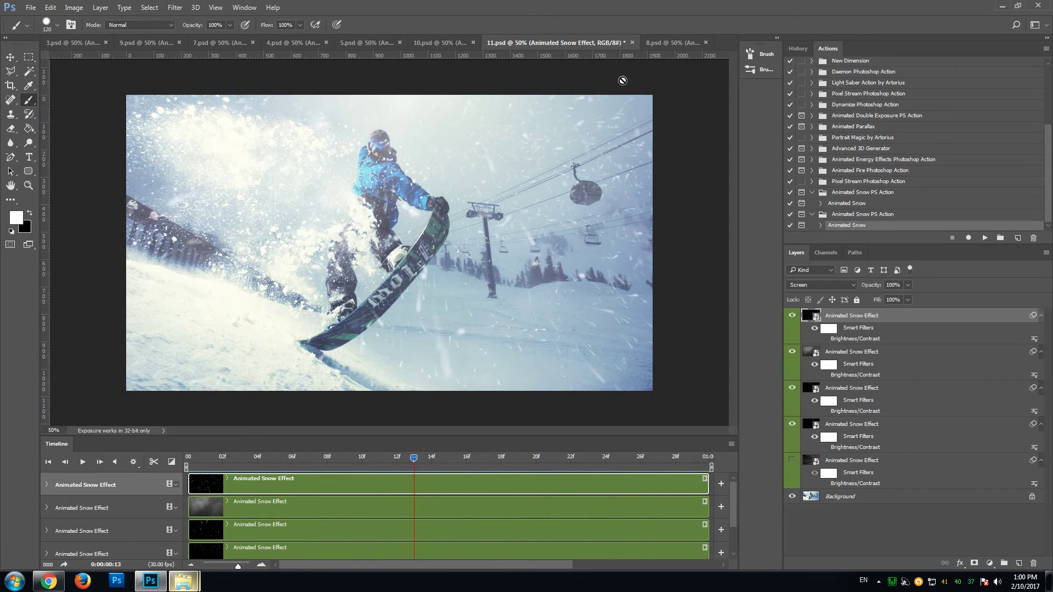
left_click(659, 42)
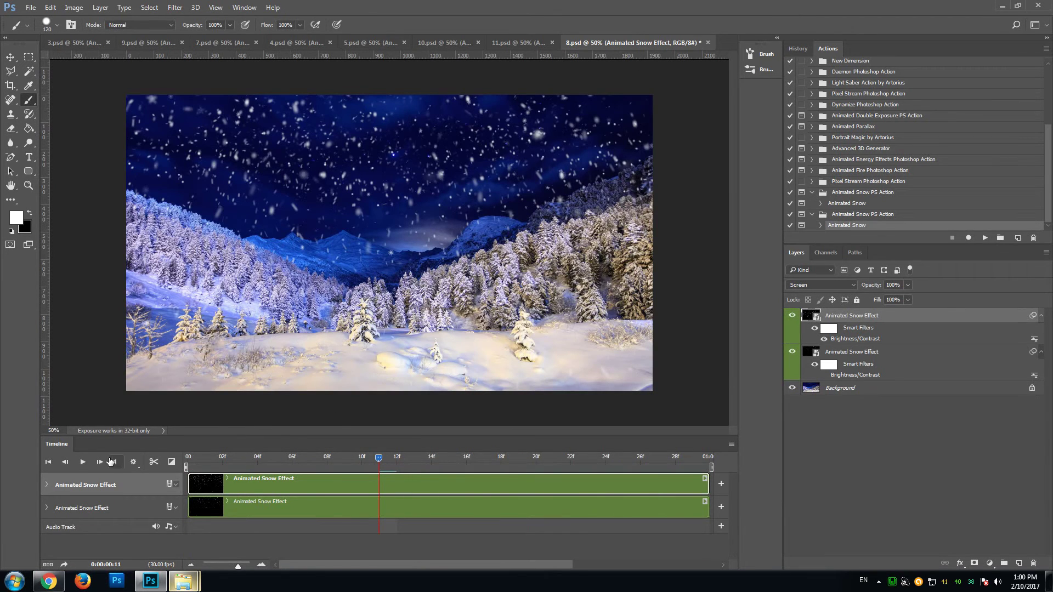
key("space")
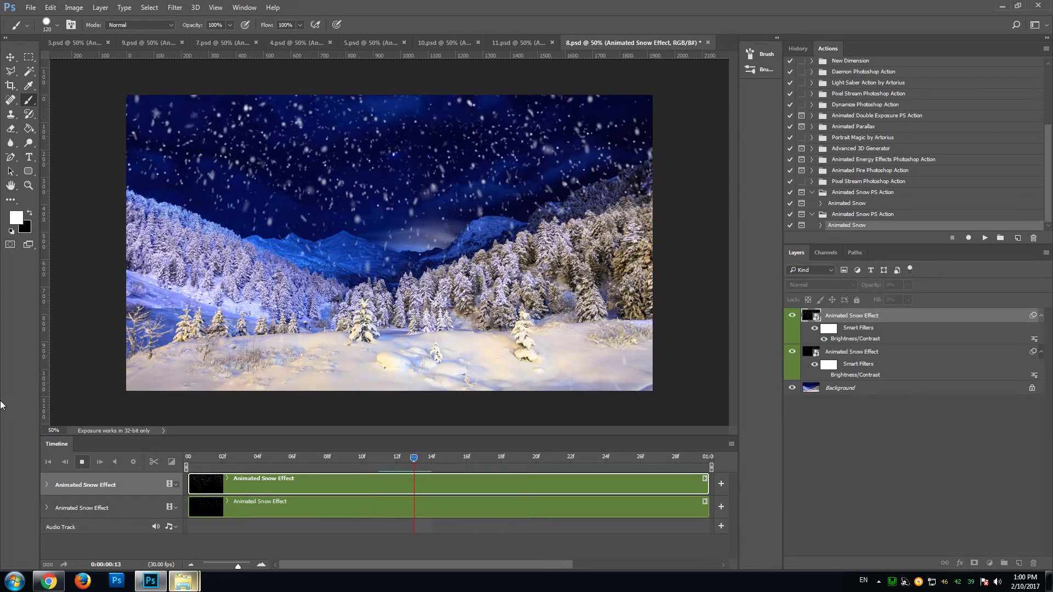
left_click(83, 464)
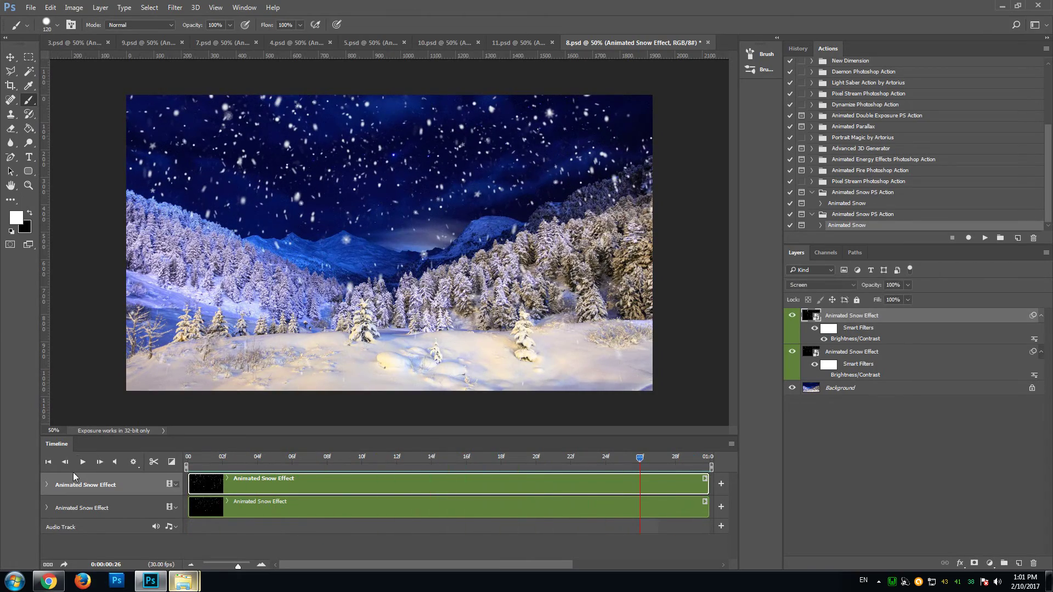
Step: Open Save for Web (Legacy) from the File > Export menu for 8.psd
left_click(32, 9)
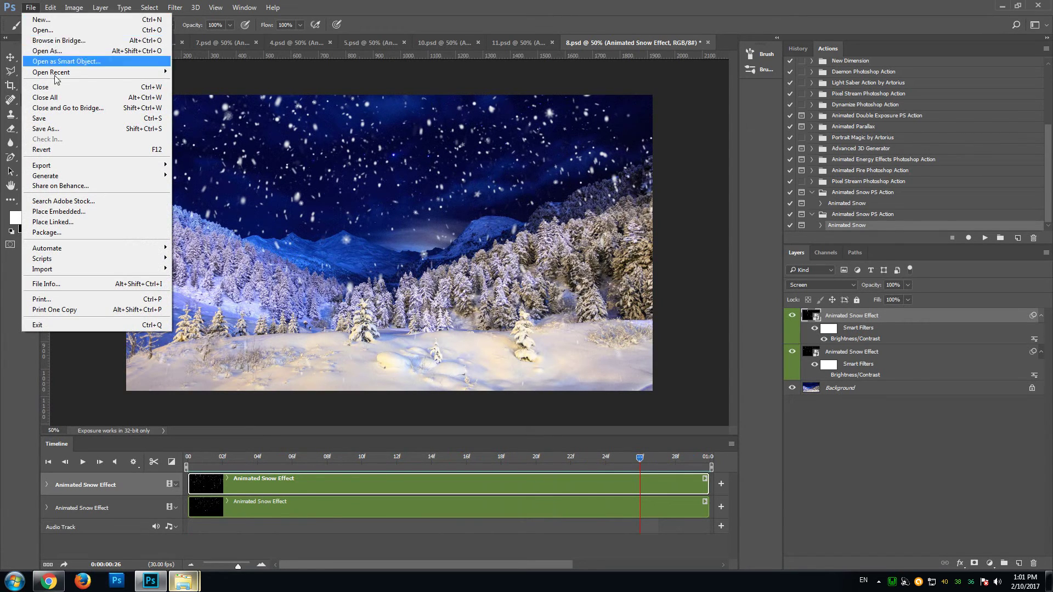
mouse_move(54, 164)
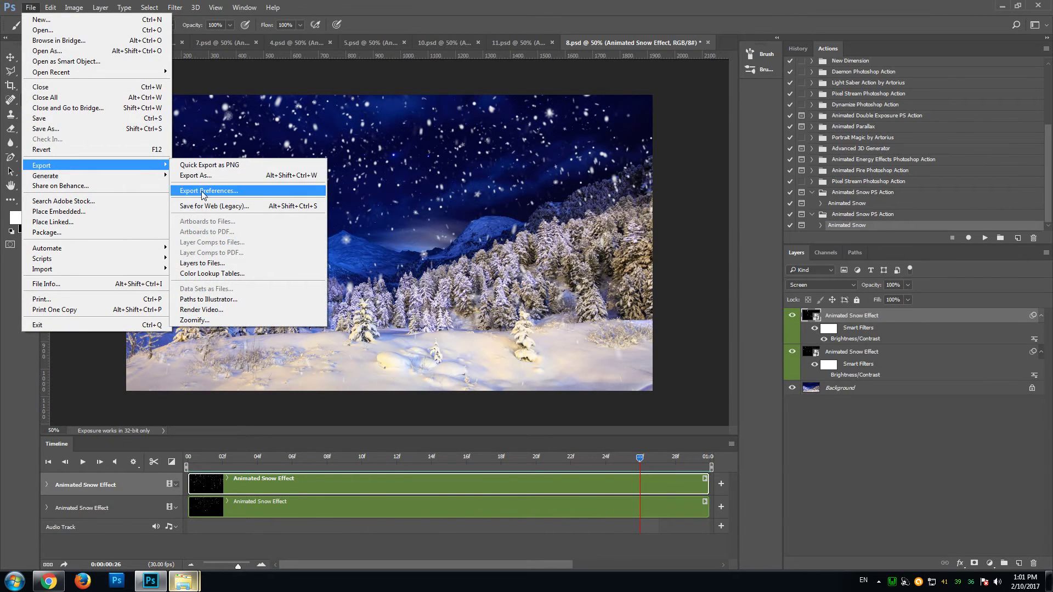
left_click(253, 211)
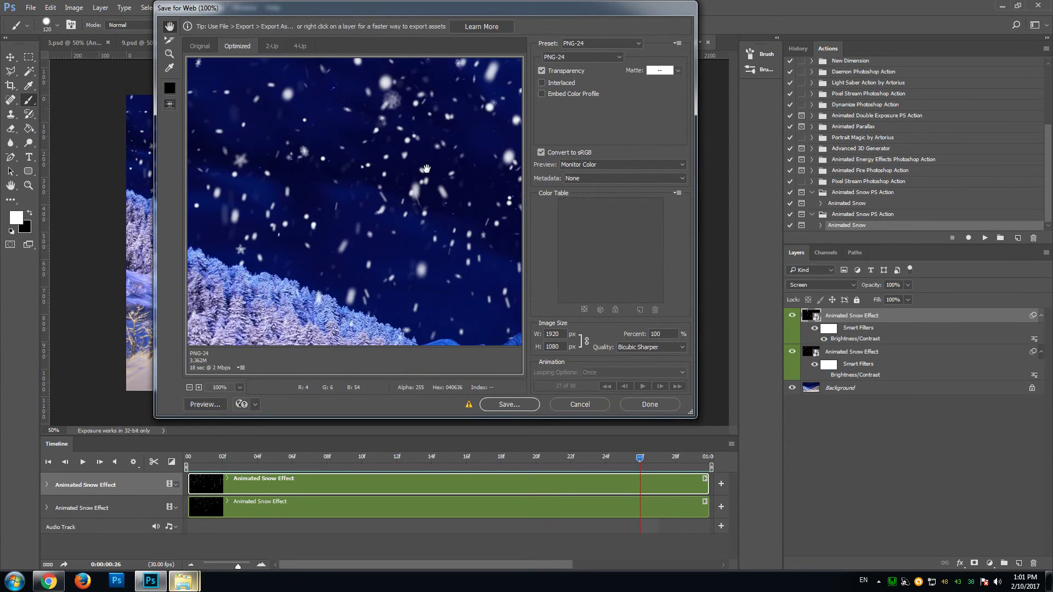
Step: Set the export width to 600 px, the format to GIF, and looping to Forever
left_click_drag(426, 169, 353, 137)
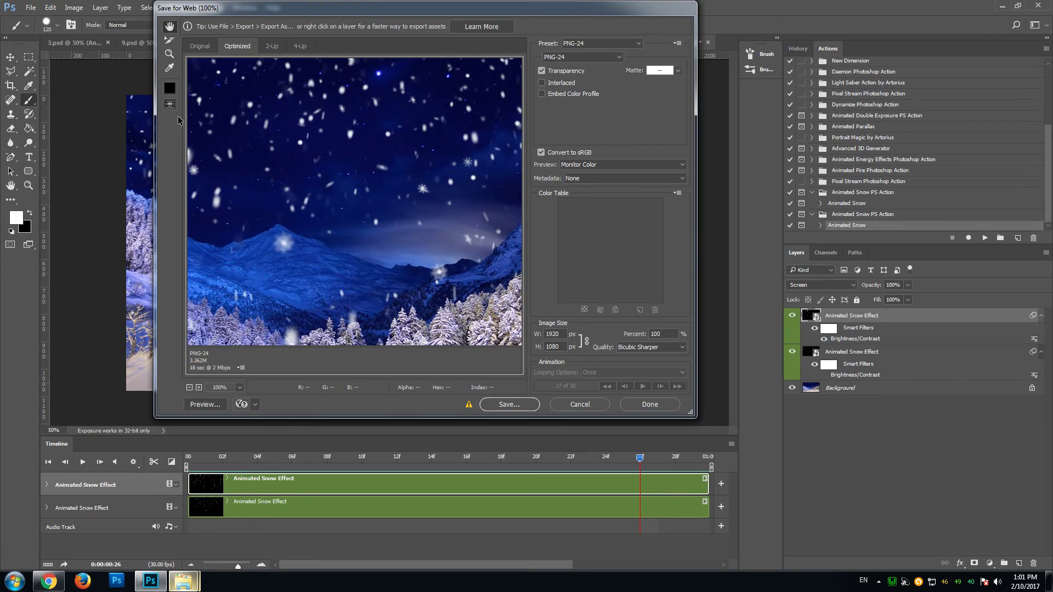
double_click(553, 334)
type("600")
left_click(578, 57)
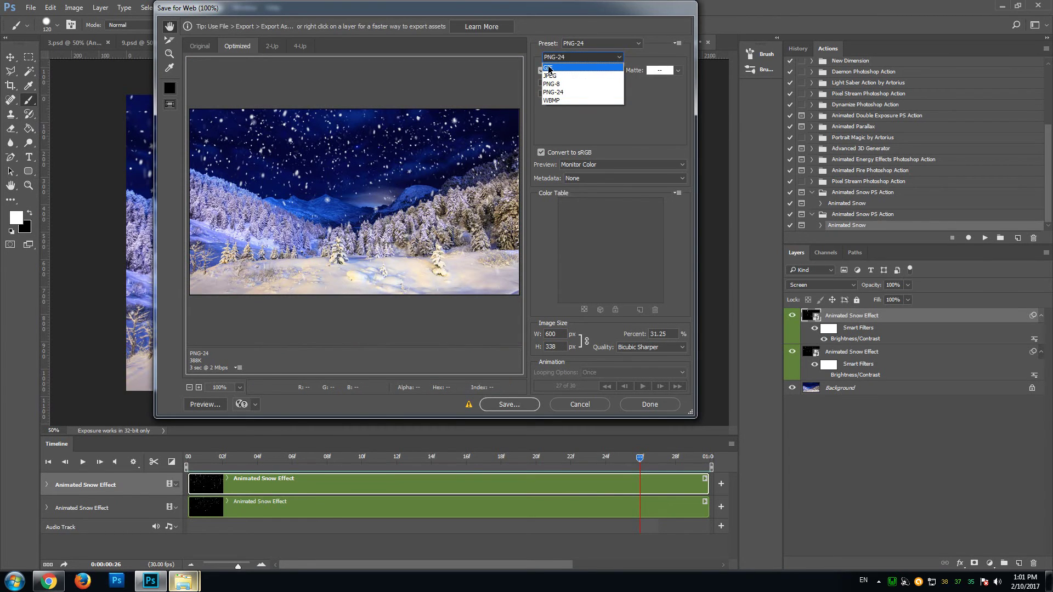
left_click(548, 68)
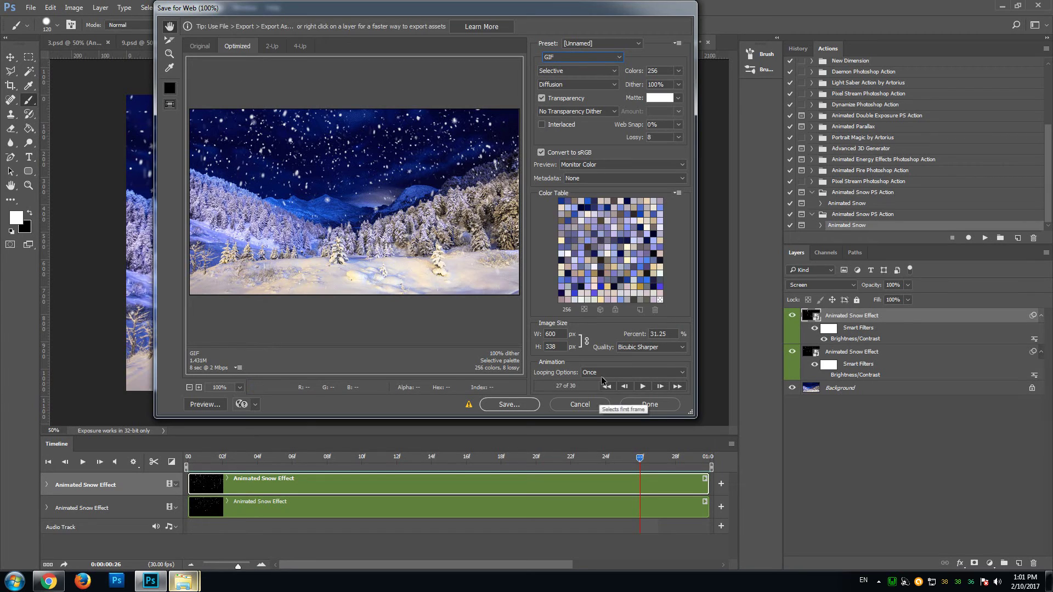
left_click(599, 374)
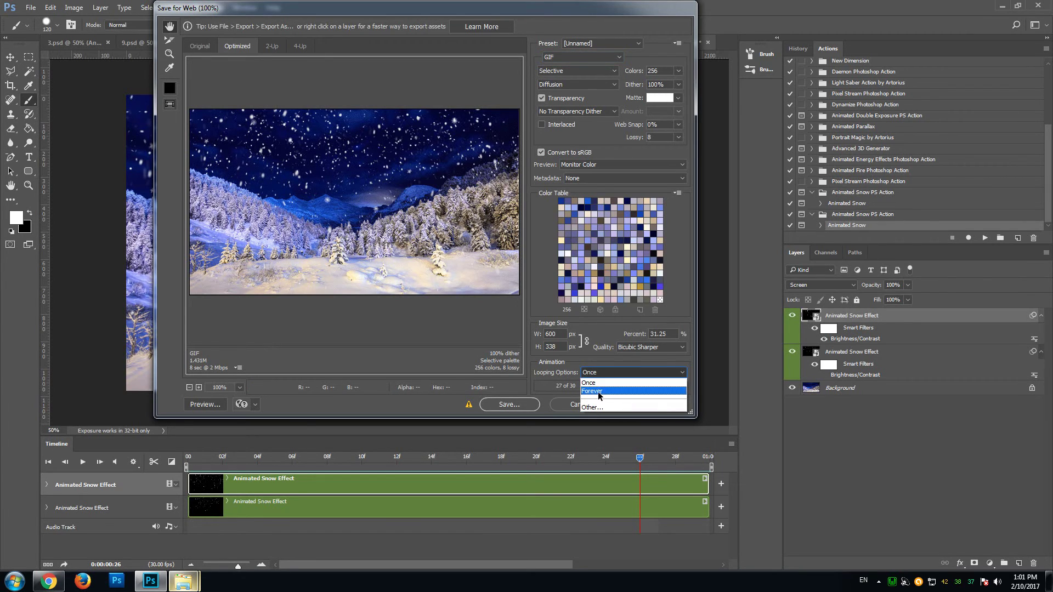
left_click(599, 391)
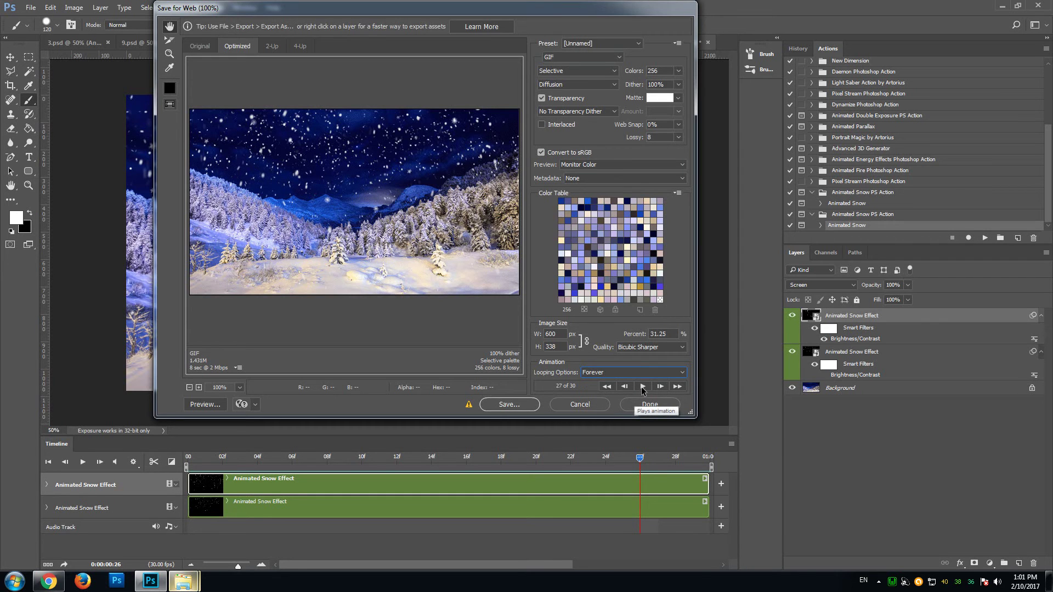
Step: Preview the GIF animation in Save for Web, then cancel the dialog
left_click(643, 387)
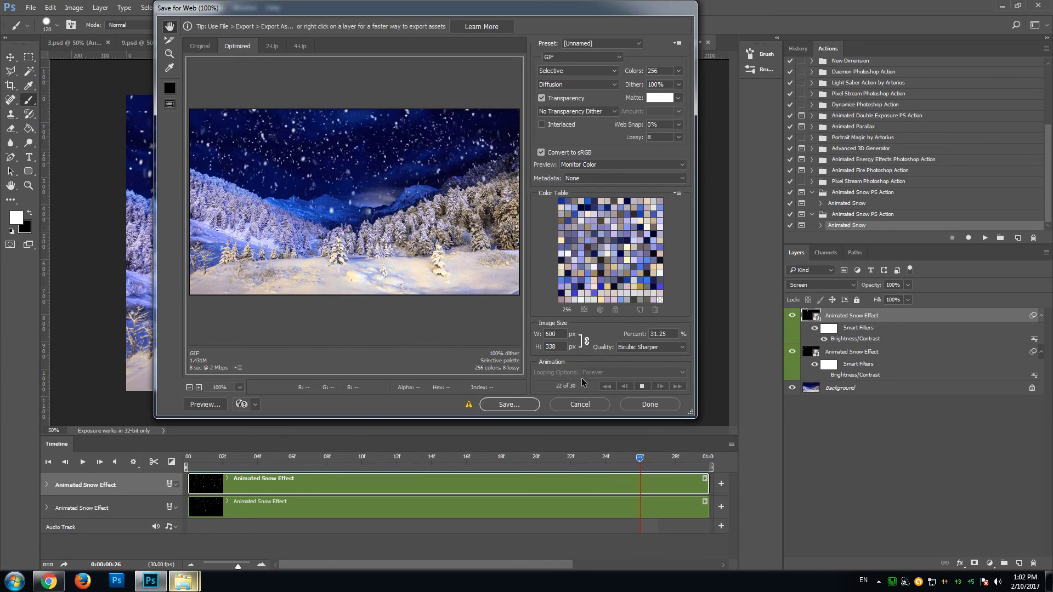
left_click(583, 405)
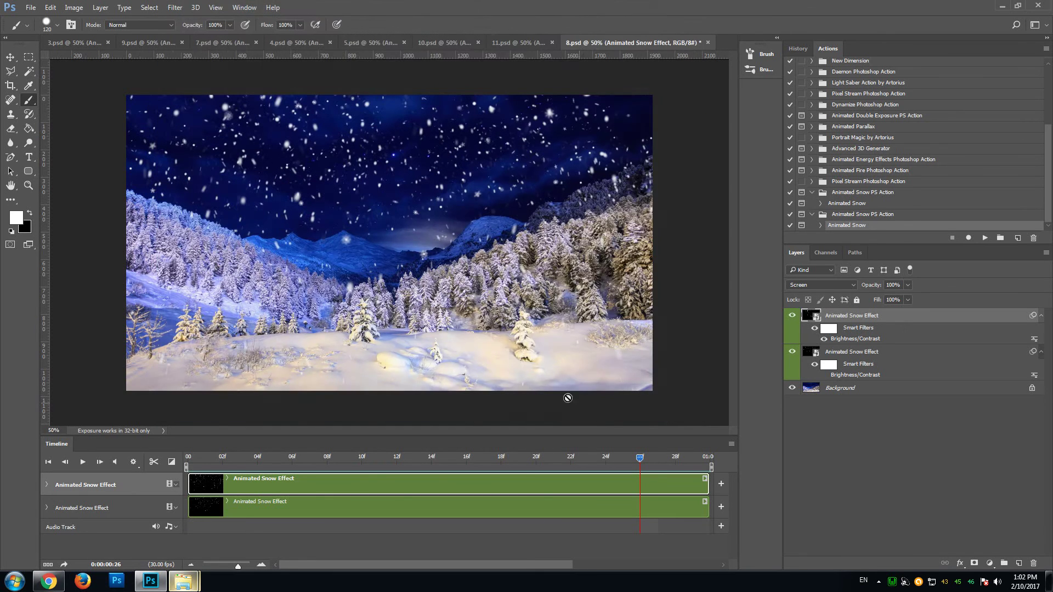
left_click(64, 565)
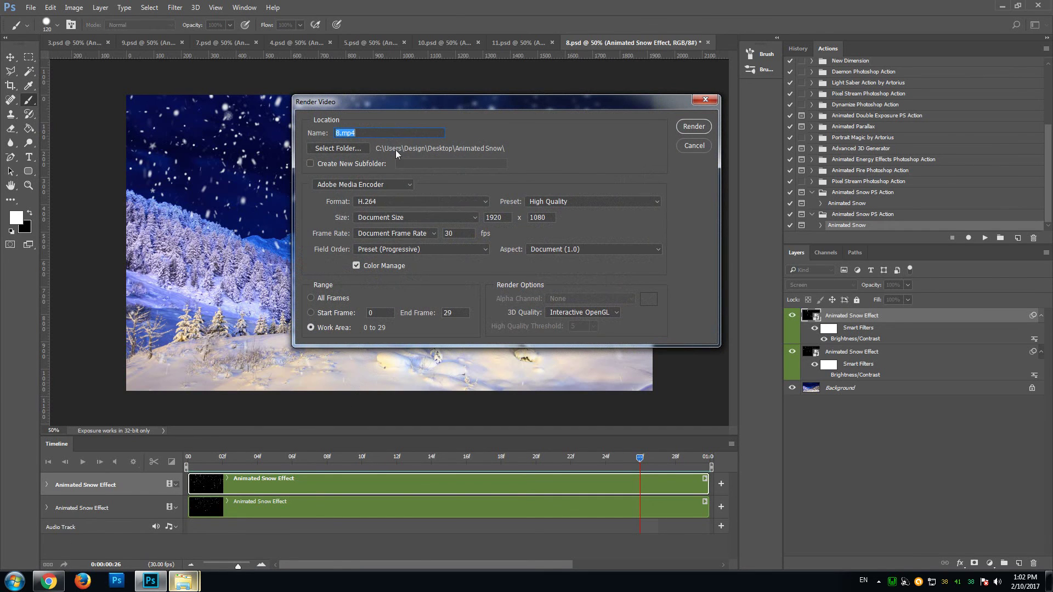
left_click(373, 187)
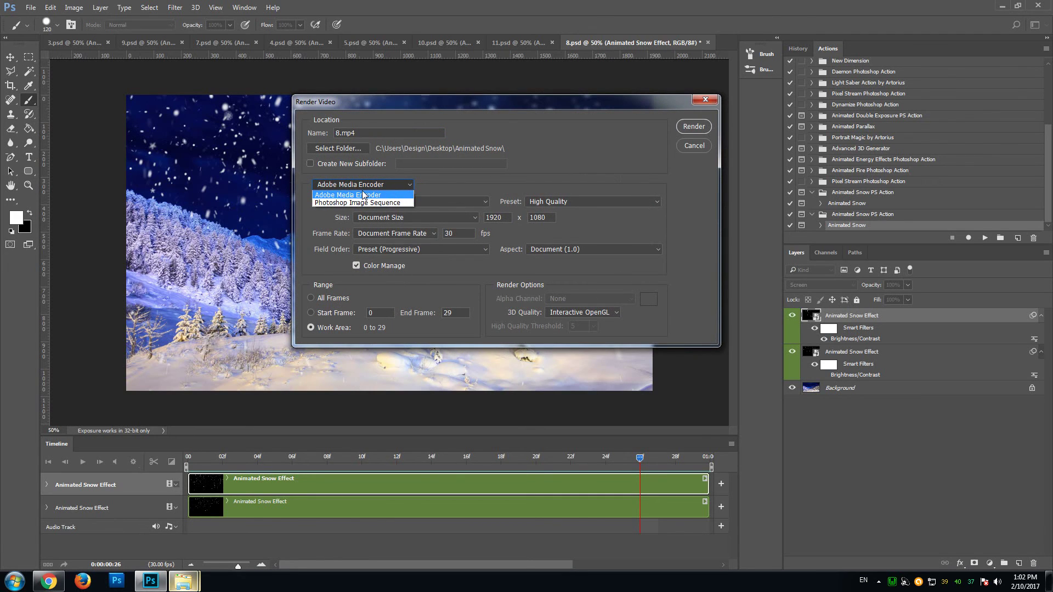
left_click(585, 166)
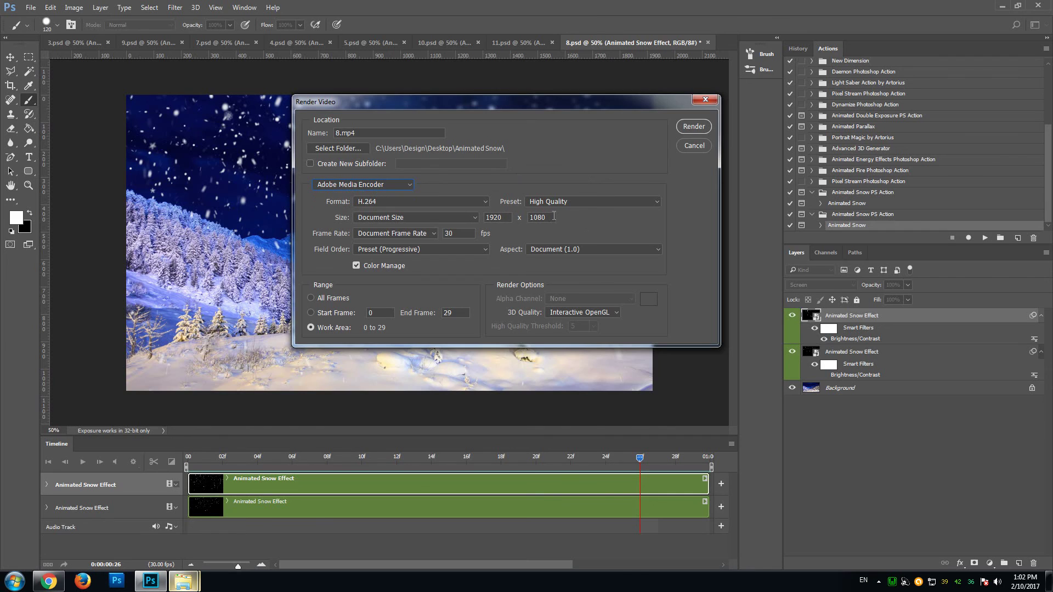
left_click_drag(368, 103, 325, 105)
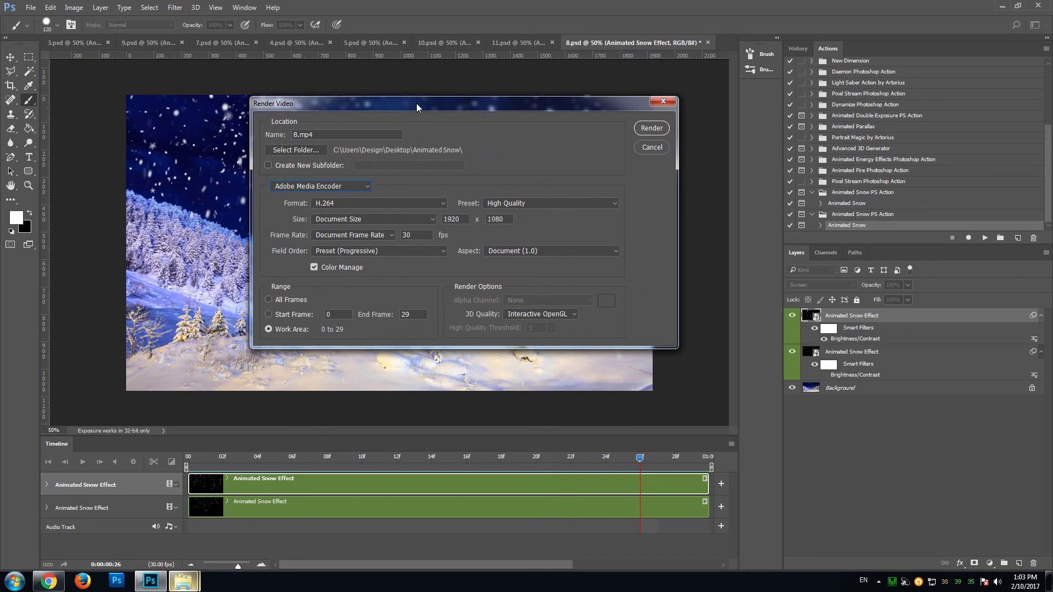
left_click_drag(416, 103, 385, 106)
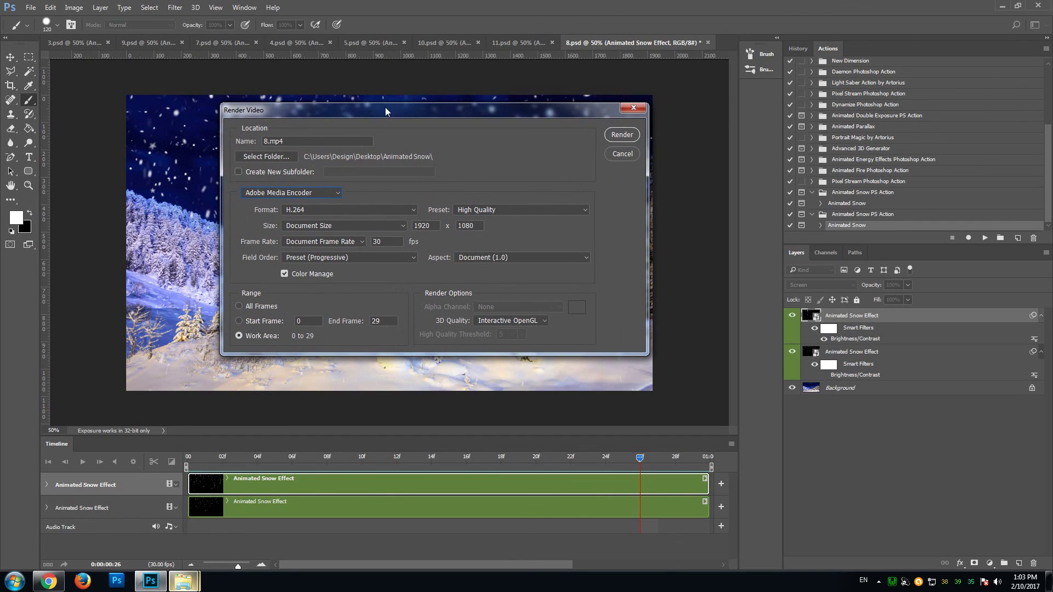
Step: Cancel the Render Video dialog and replay the night forest snow animation in the timeline
left_click(616, 155)
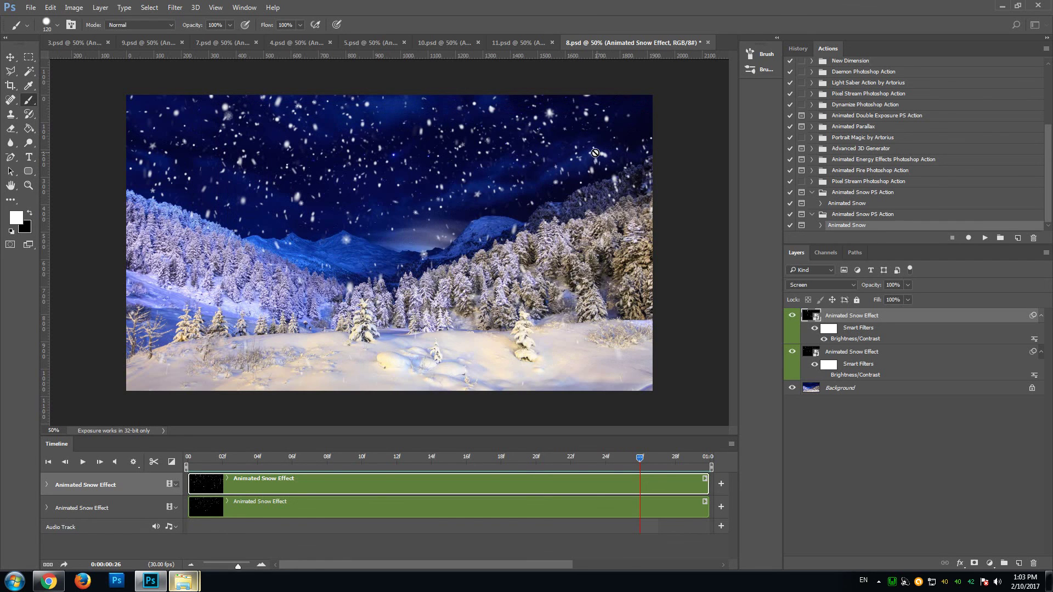
left_click(83, 463)
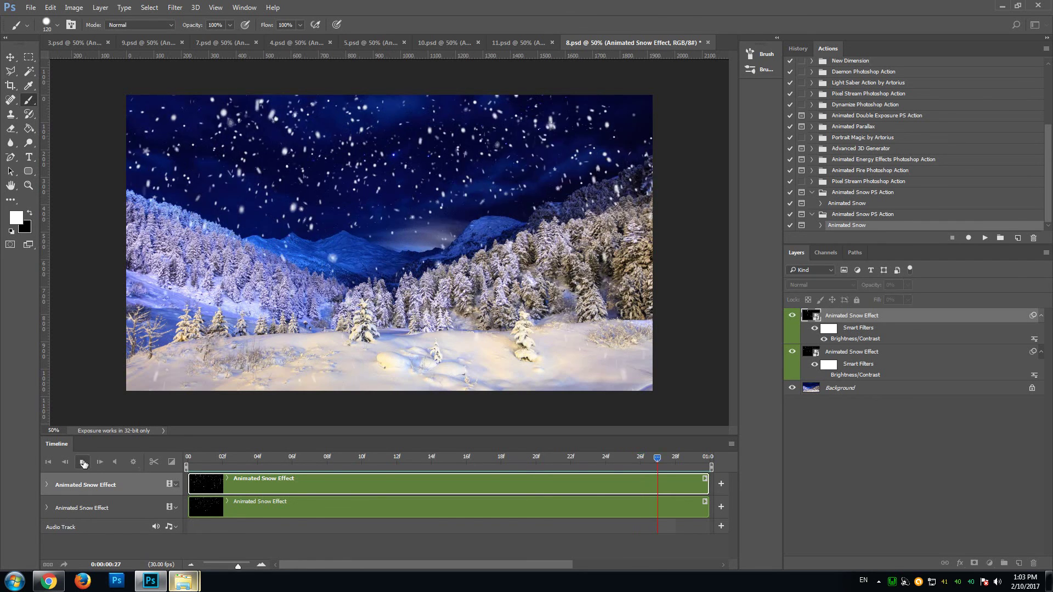